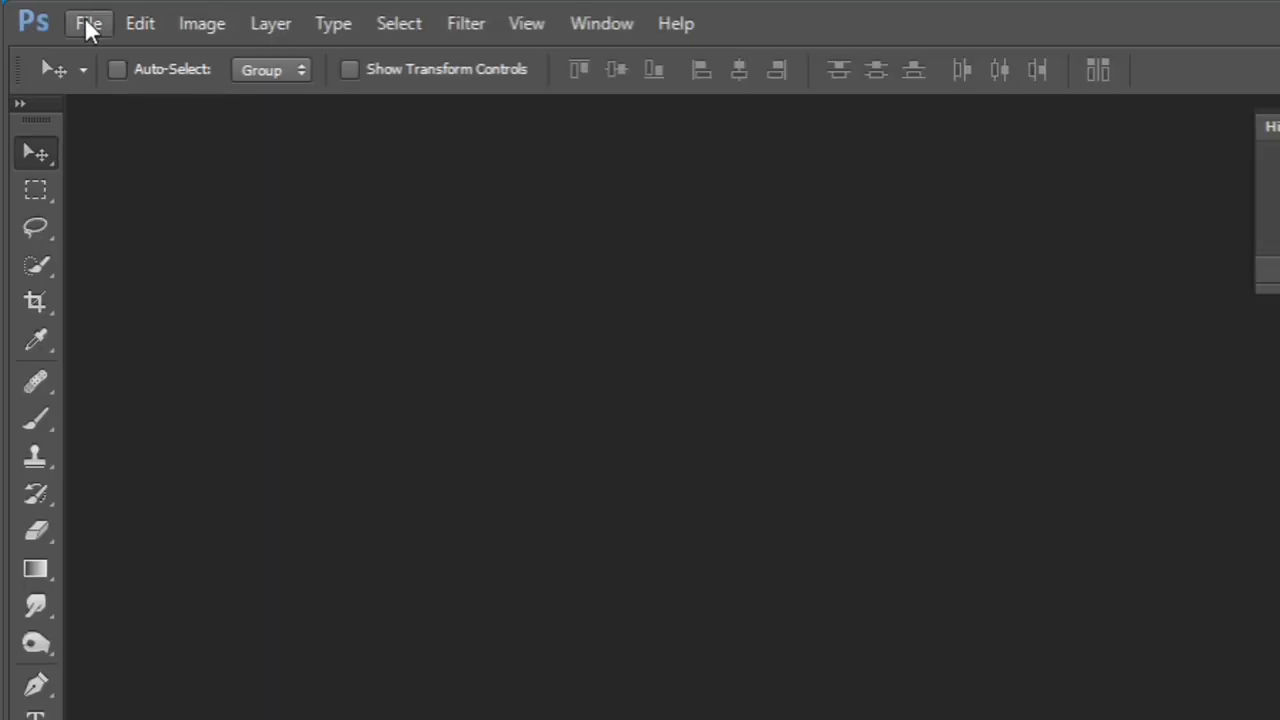
Open white-shirt-outfit-ideas-for-men-36-640x800.jpg, skipping the Camera Raw adjustments
{"action": "left_click", "coordinate": [86, 22]}
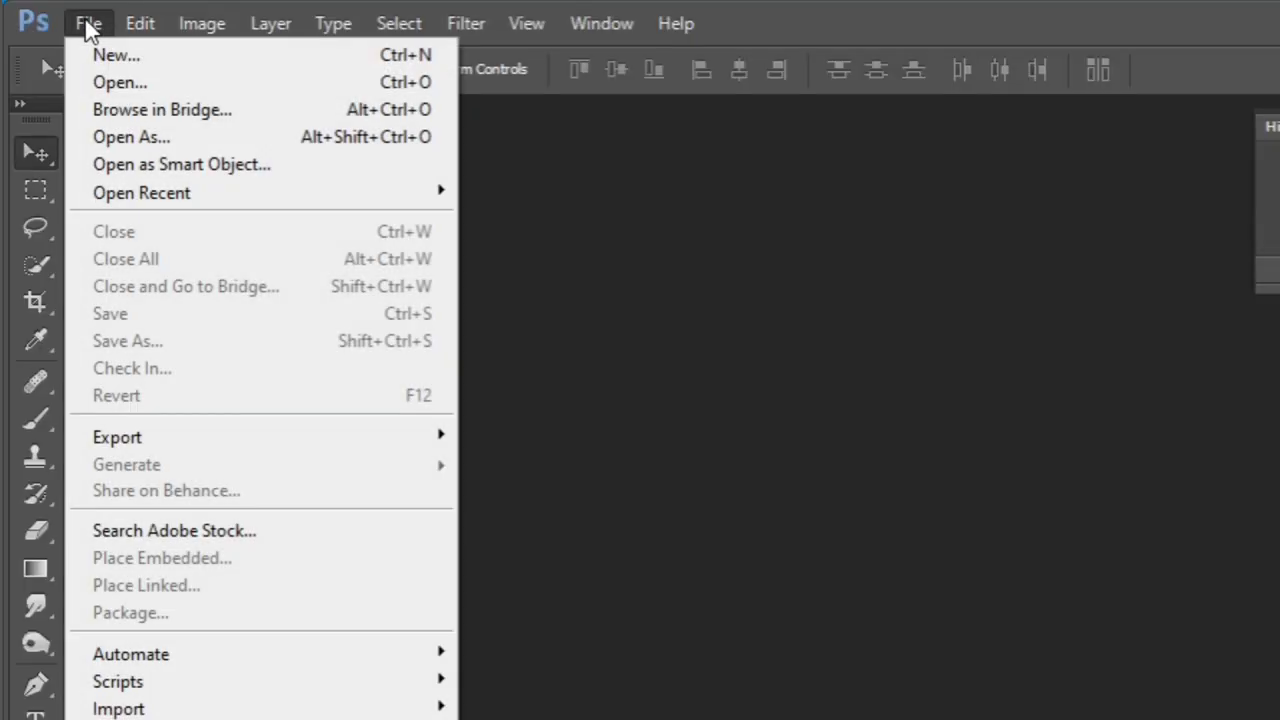
{"action": "left_click", "coordinate": [121, 83]}
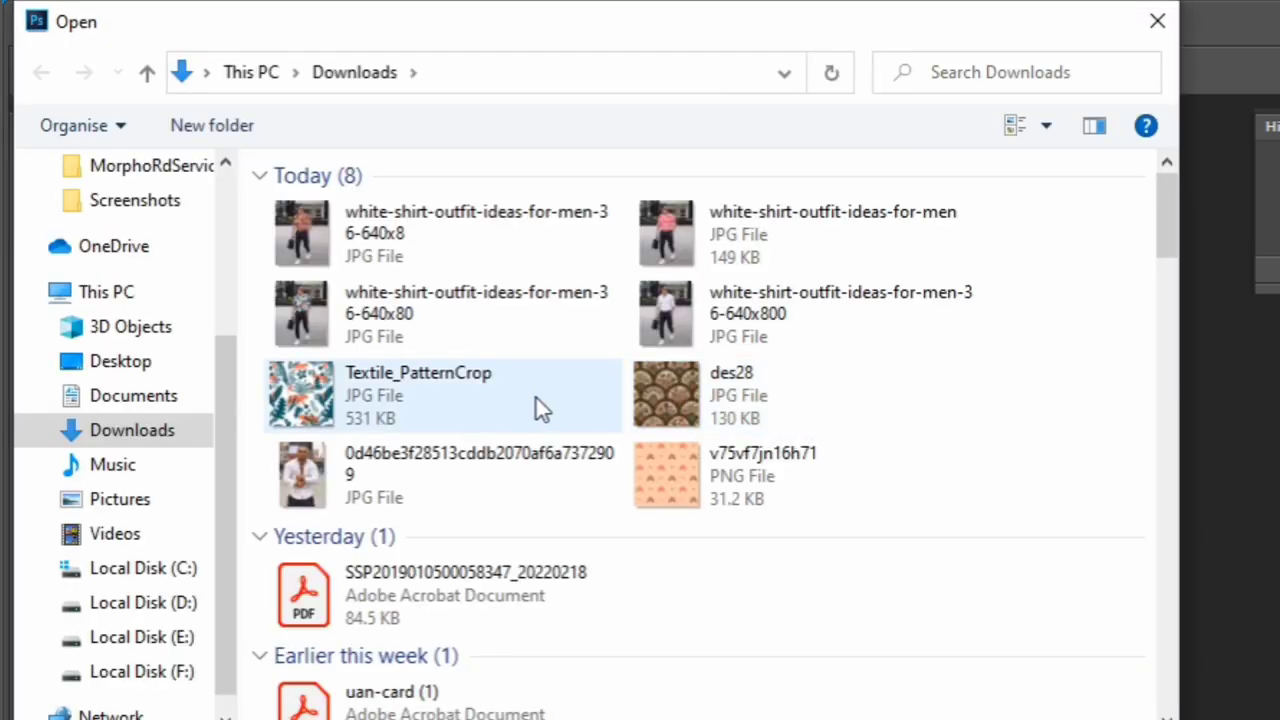
{"action": "left_click", "coordinate": [682, 307]}
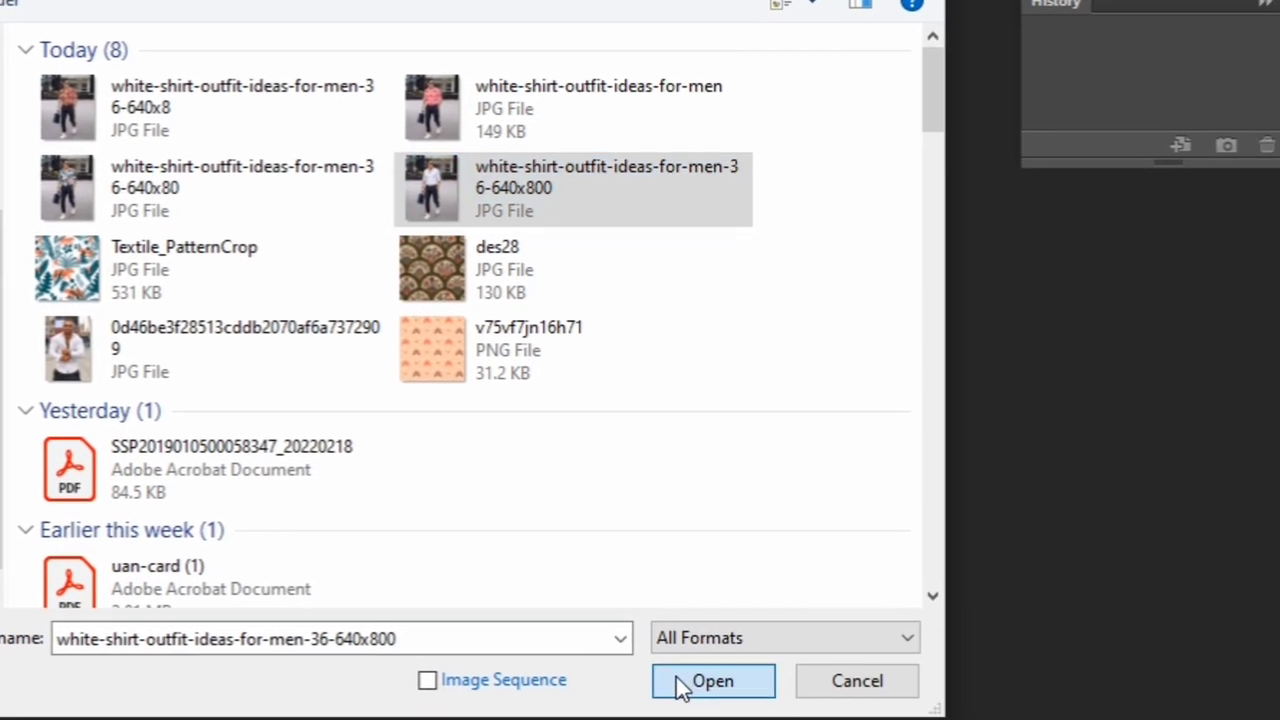
{"action": "left_click", "coordinate": [676, 677]}
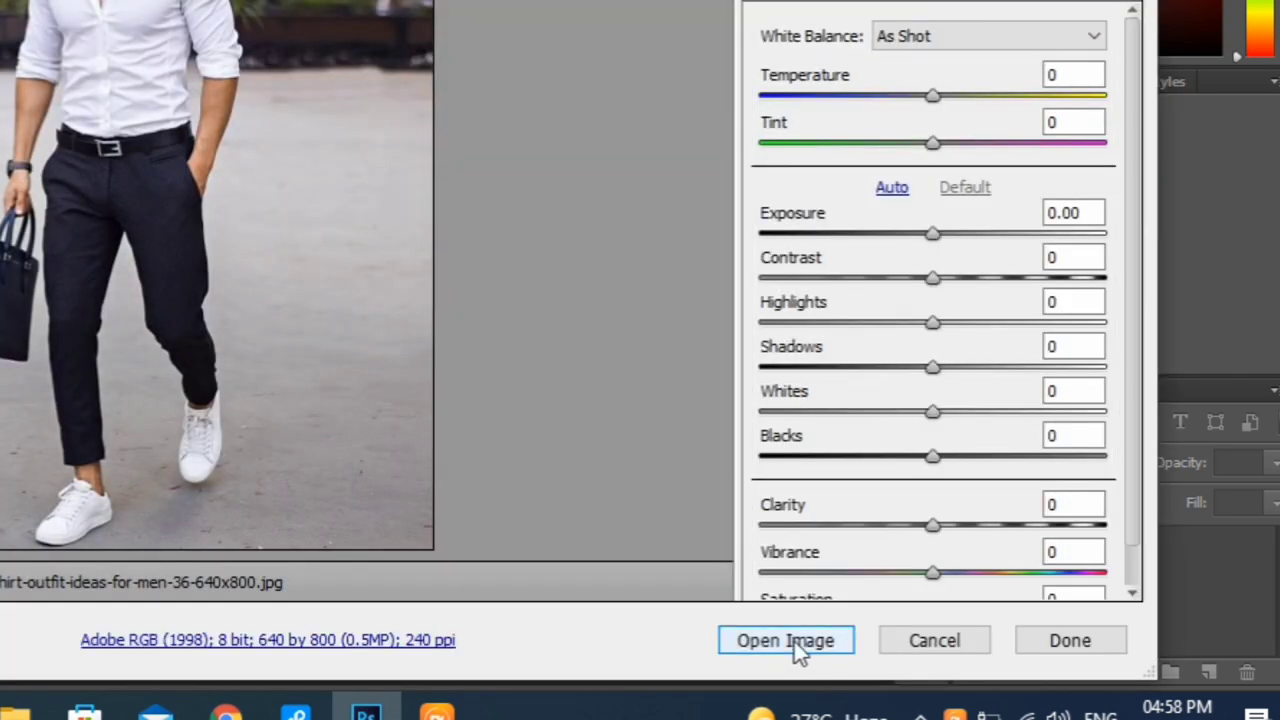
{"action": "left_click", "coordinate": [795, 641]}
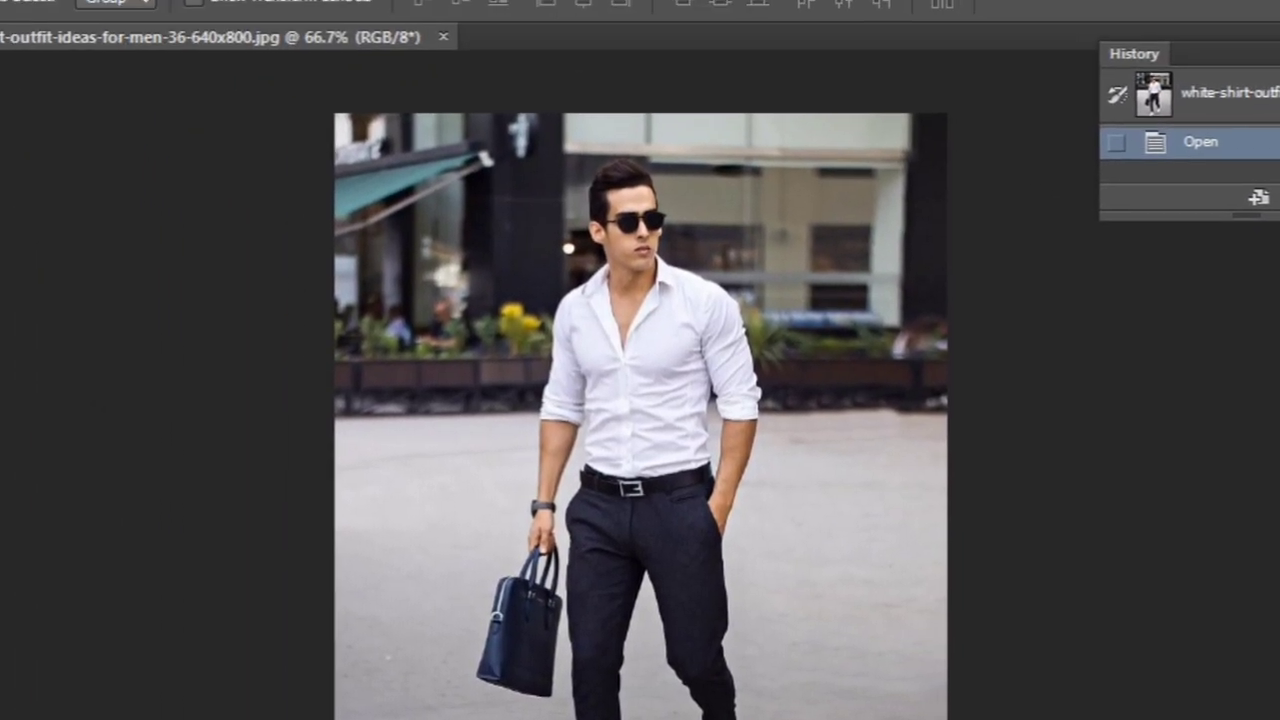
Open the v75vf7jn16h71.png floral pattern, then return to the shirt photo
{"action": "left_click", "coordinate": [54, 18]}
{"action": "left_click", "coordinate": [84, 78]}
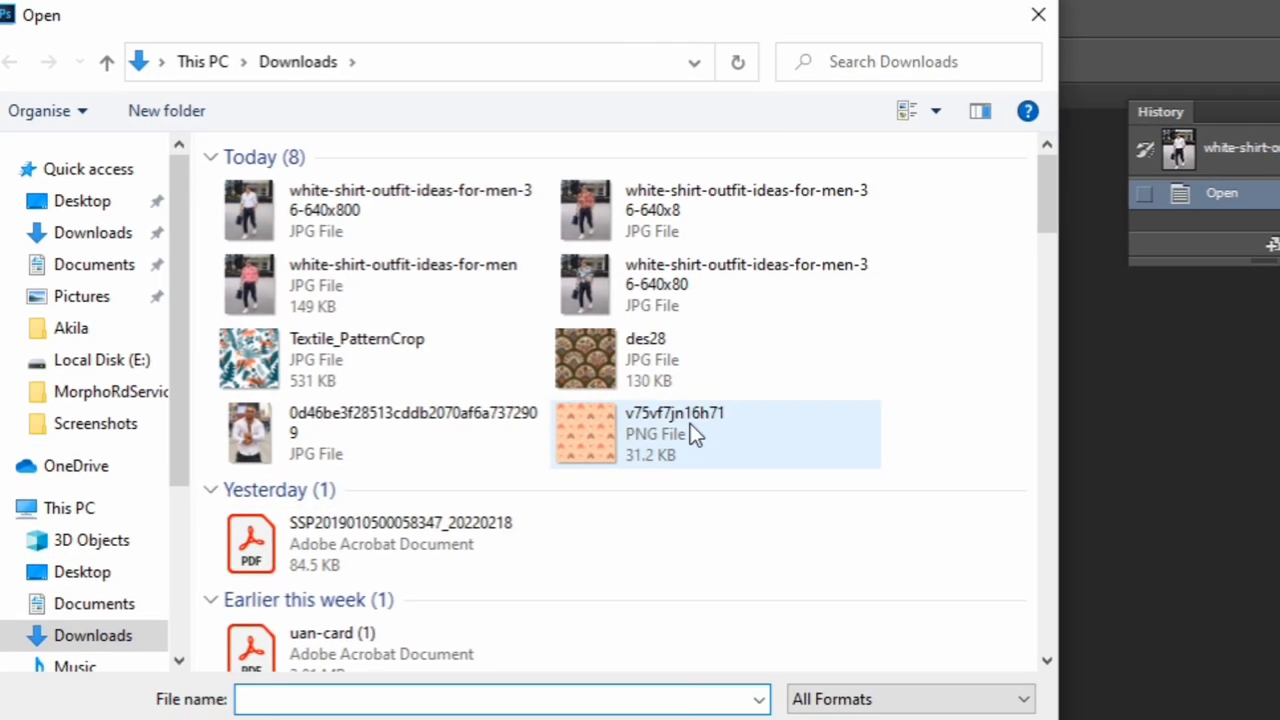
{"action": "left_click", "coordinate": [690, 455]}
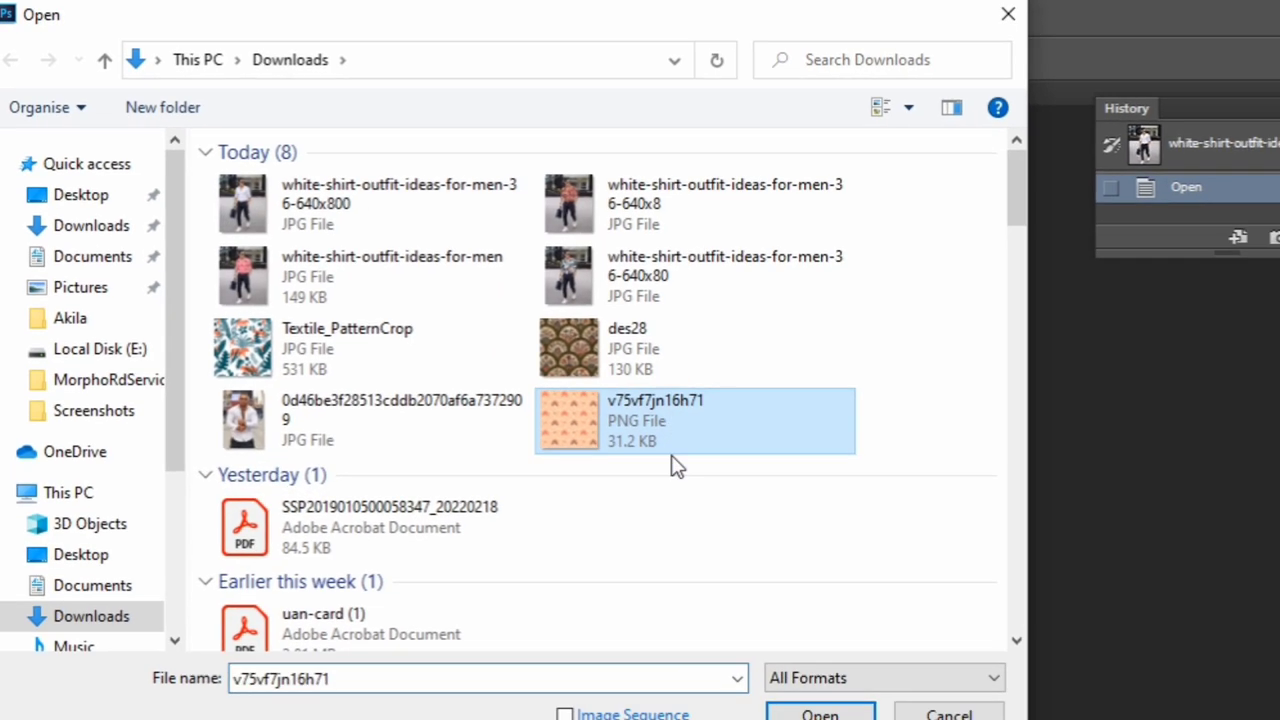
{"action": "left_click", "coordinate": [740, 664]}
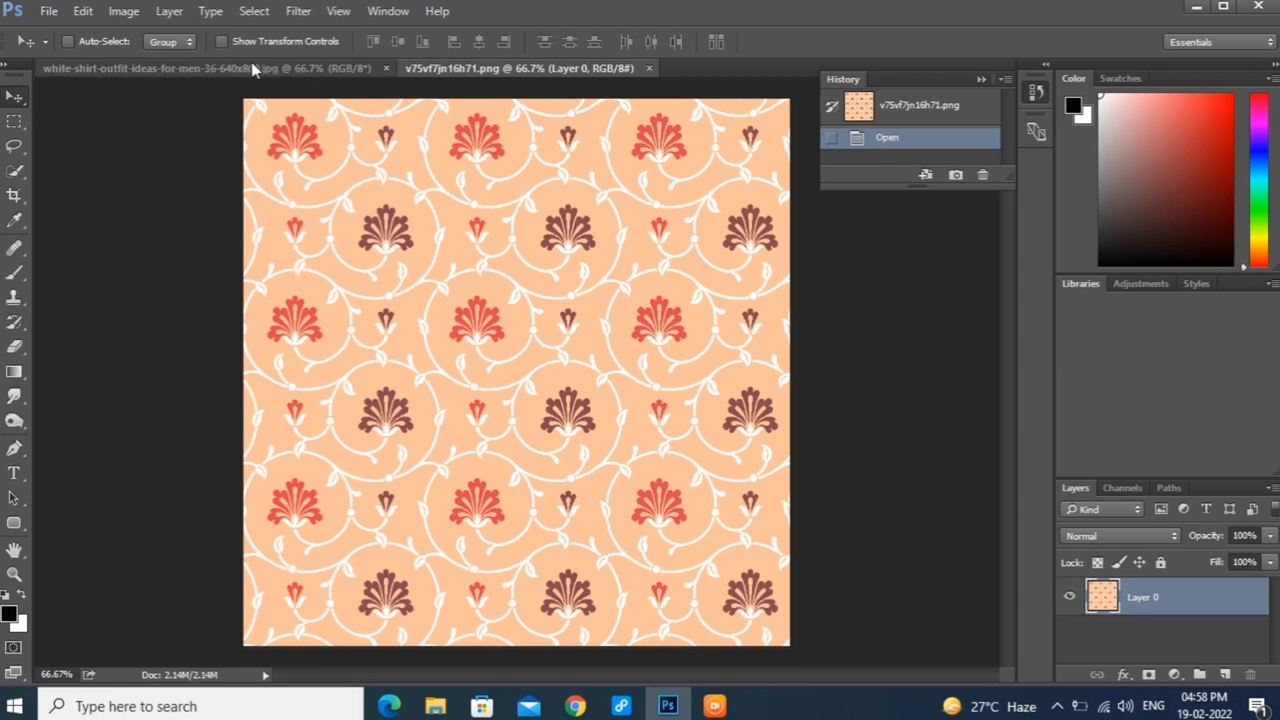
{"action": "left_click", "coordinate": [253, 68]}
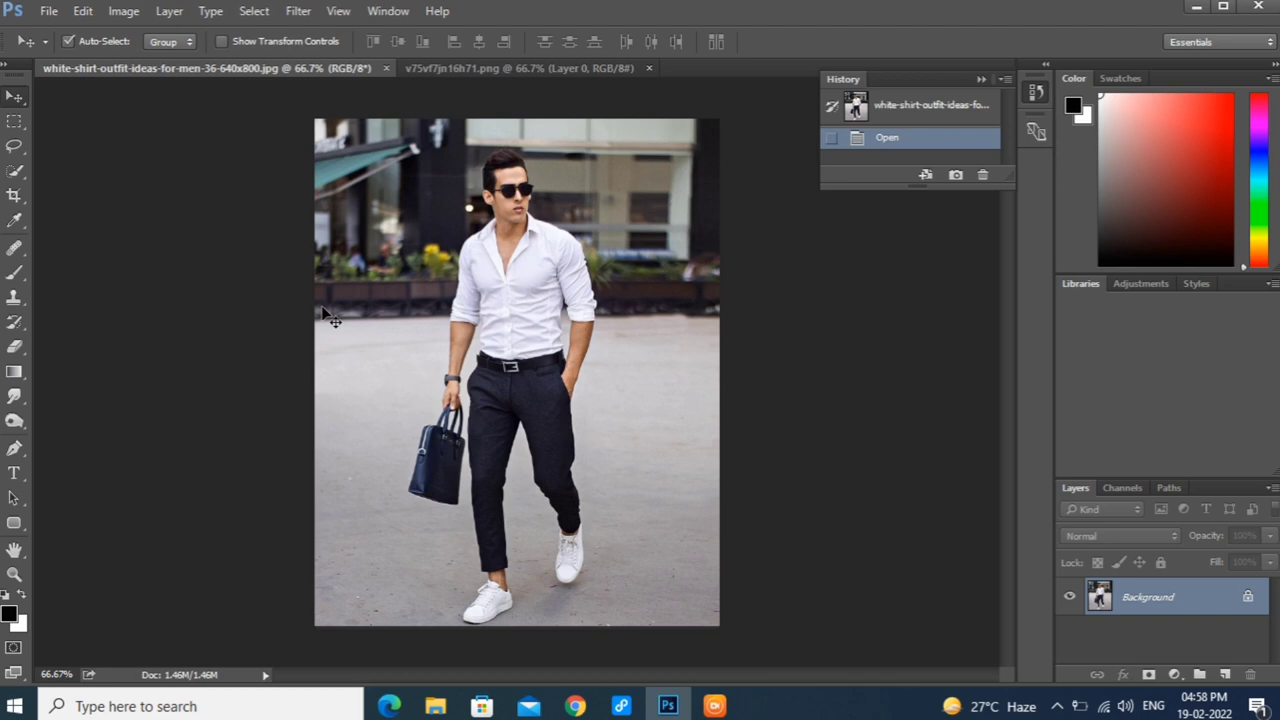
At 100% zoom, brush Quick Selection over the left side and rest of the shirt
{"action": "key", "text": "ctrl+plus"}
{"action": "key", "text": "ctrl+plus"}
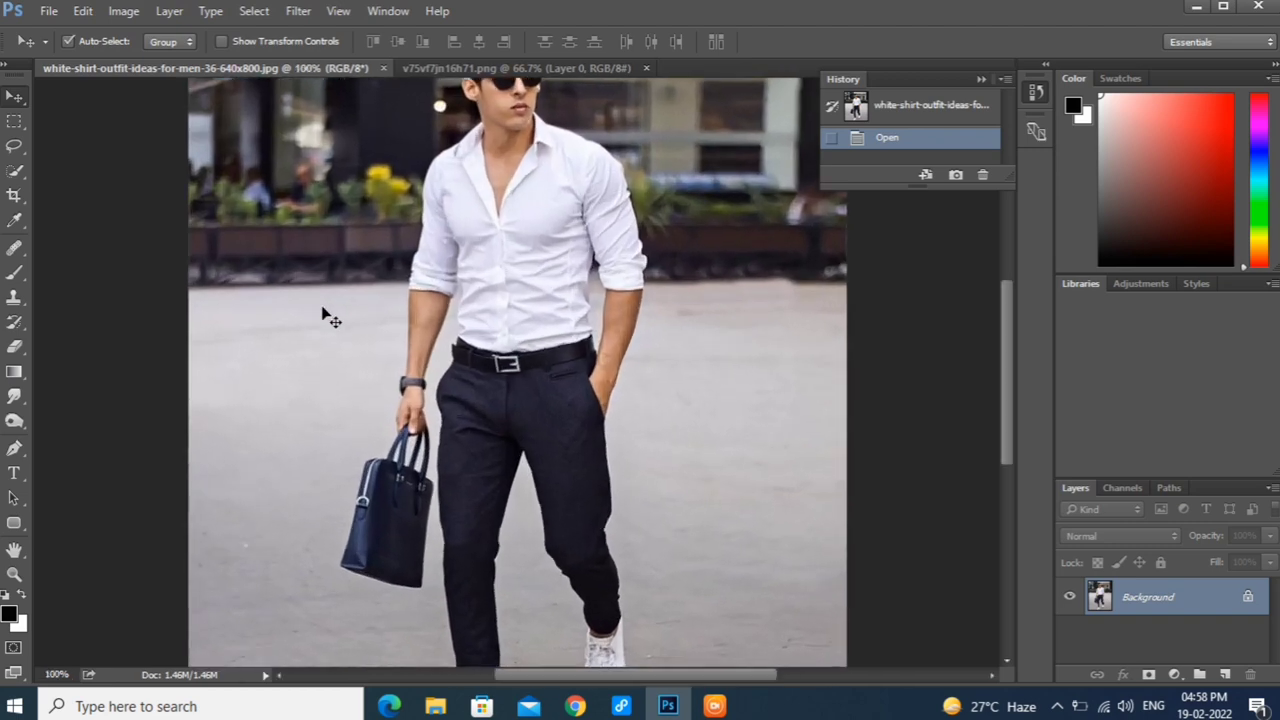
{"action": "scroll", "coordinate": [517, 482], "scroll_direction": "up", "scroll_amount": 3}
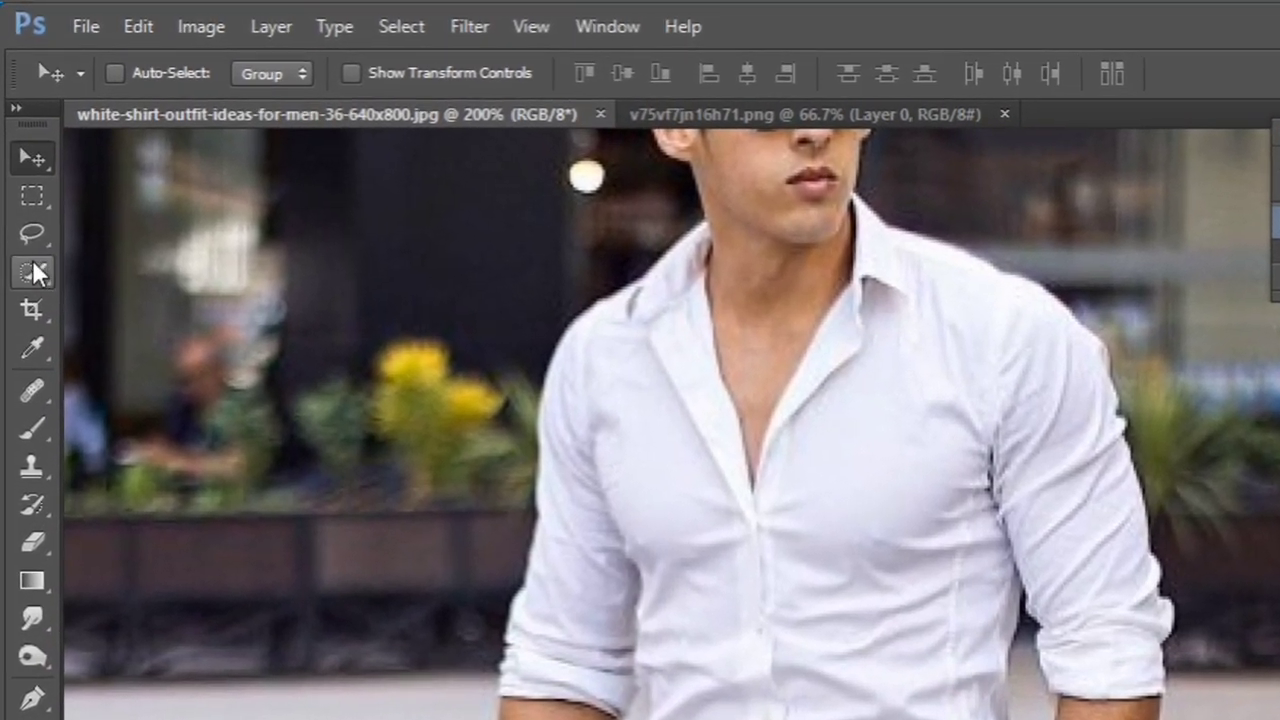
{"action": "left_click", "coordinate": [36, 270]}
{"action": "right_click", "coordinate": [34, 265]}
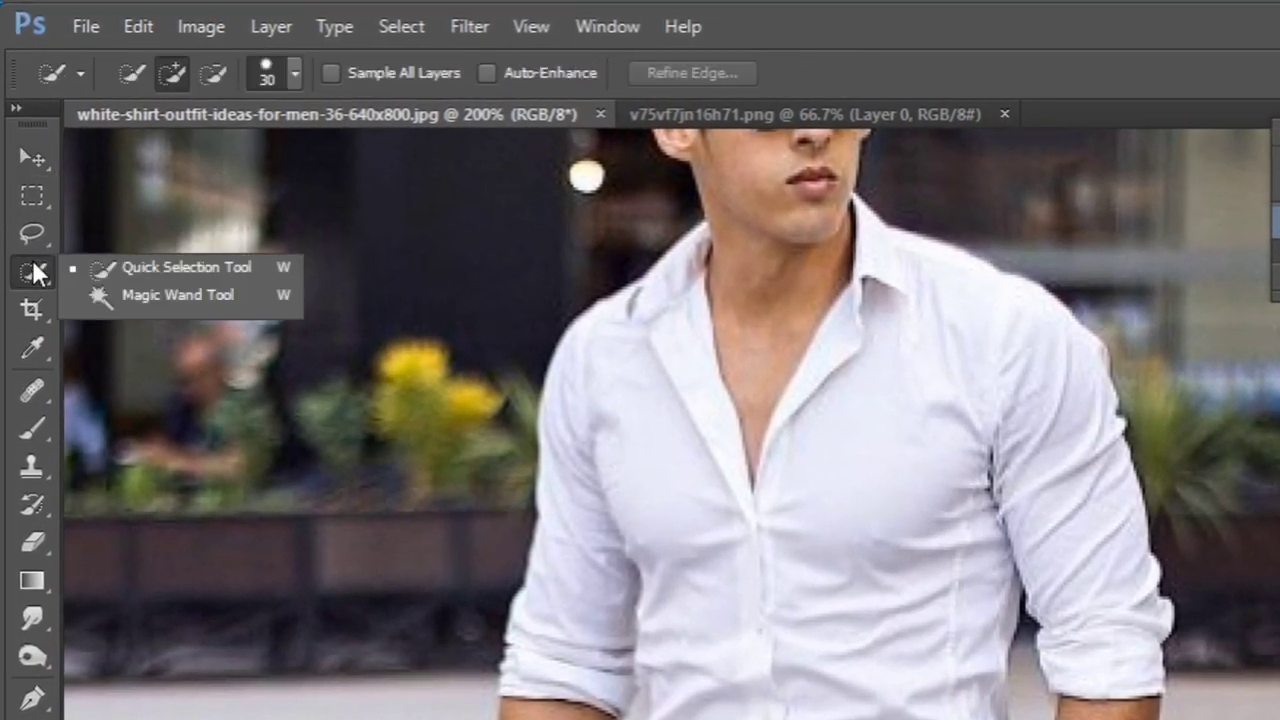
{"action": "left_click", "coordinate": [147, 267]}
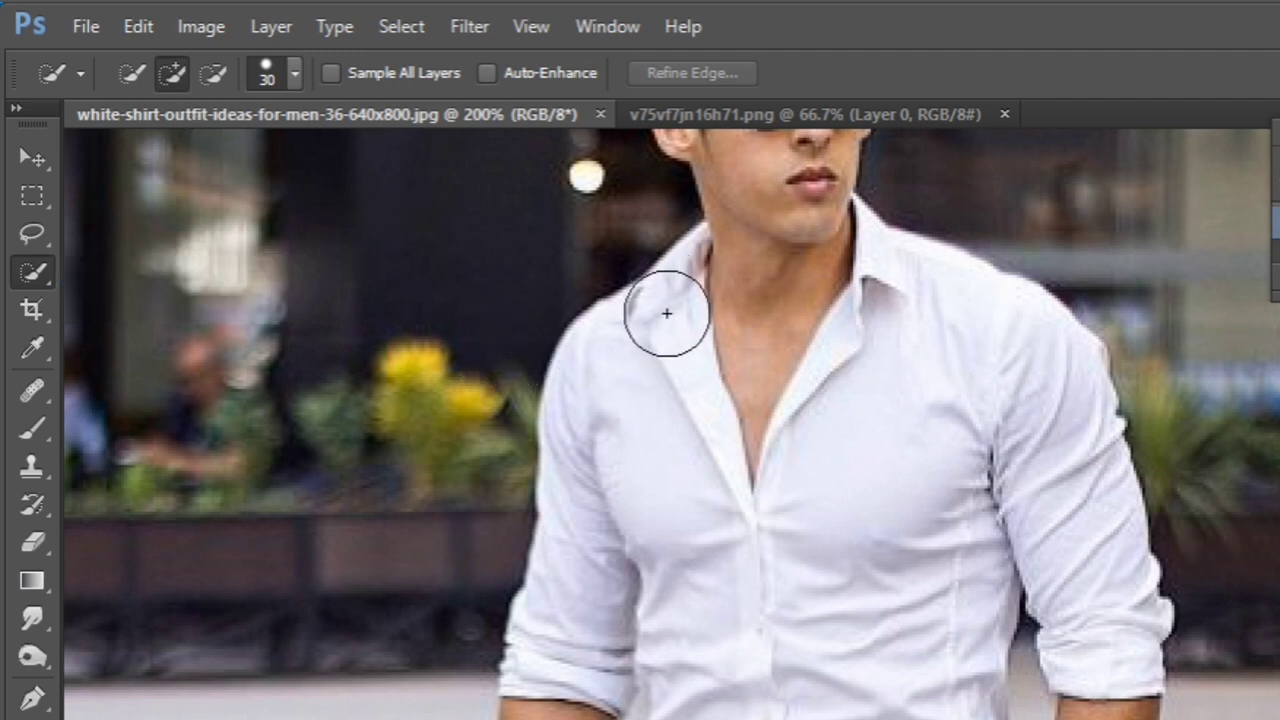
{"action": "mouse_move", "coordinate": [666, 297]}
{"action": "left_mouse_down"}
{"action": "mouse_move", "coordinate": [647, 397]}
{"action": "mouse_move", "coordinate": [580, 493]}
{"action": "mouse_move", "coordinate": [620, 529]}
{"action": "left_mouse_up"}
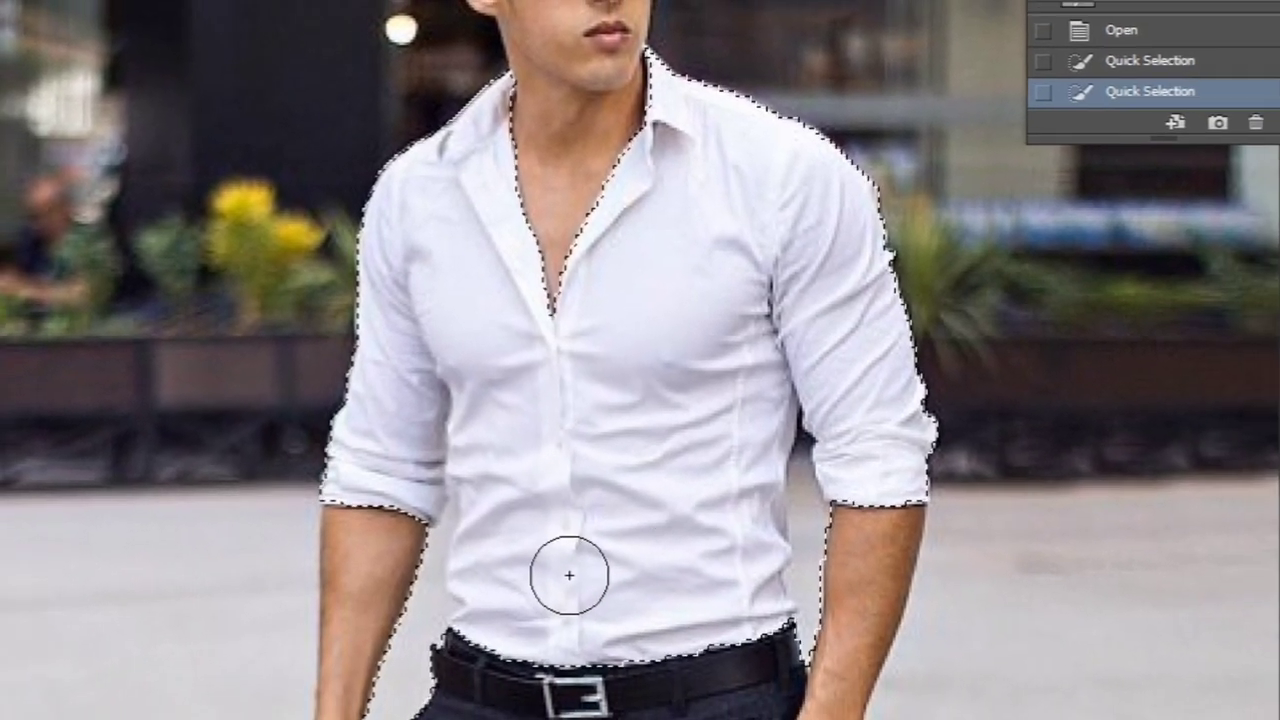
{"action": "left_click_drag", "start_coordinate": [572, 589], "coordinate": [729, 306]}
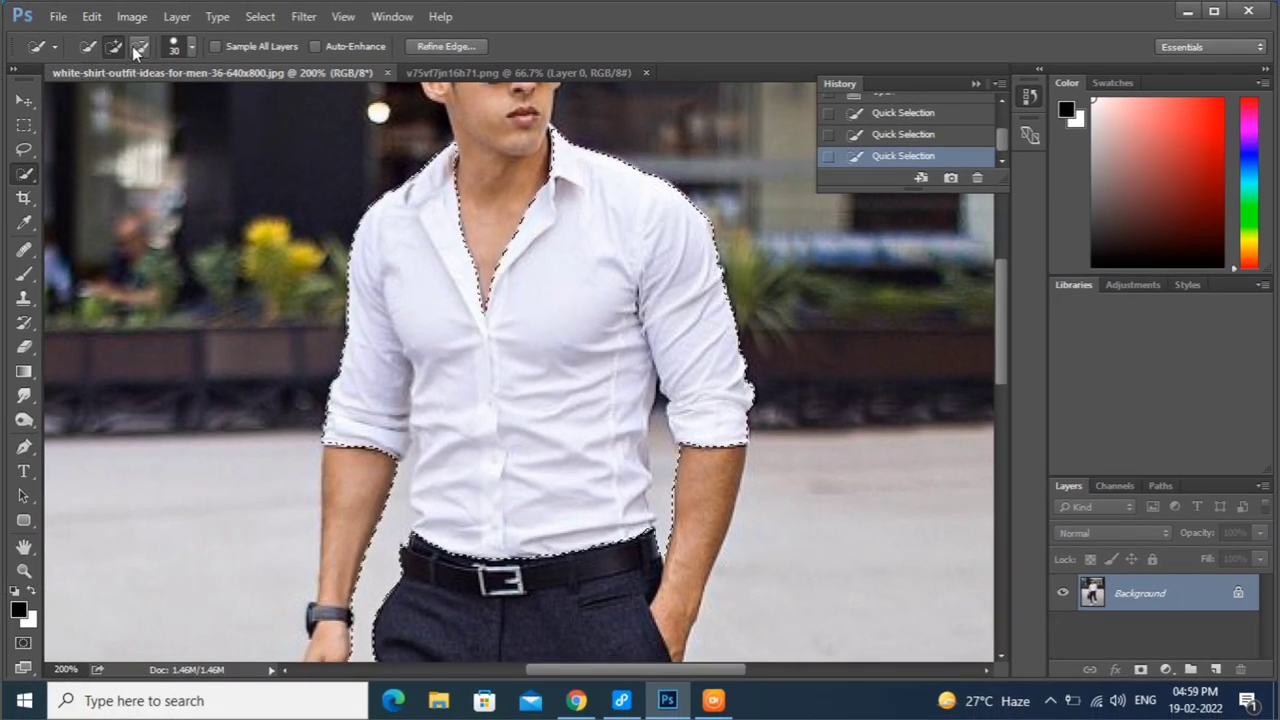
Subtract both forearms from the selection, using a smaller brush at the left forearm edge
{"action": "left_click", "coordinate": [139, 46]}
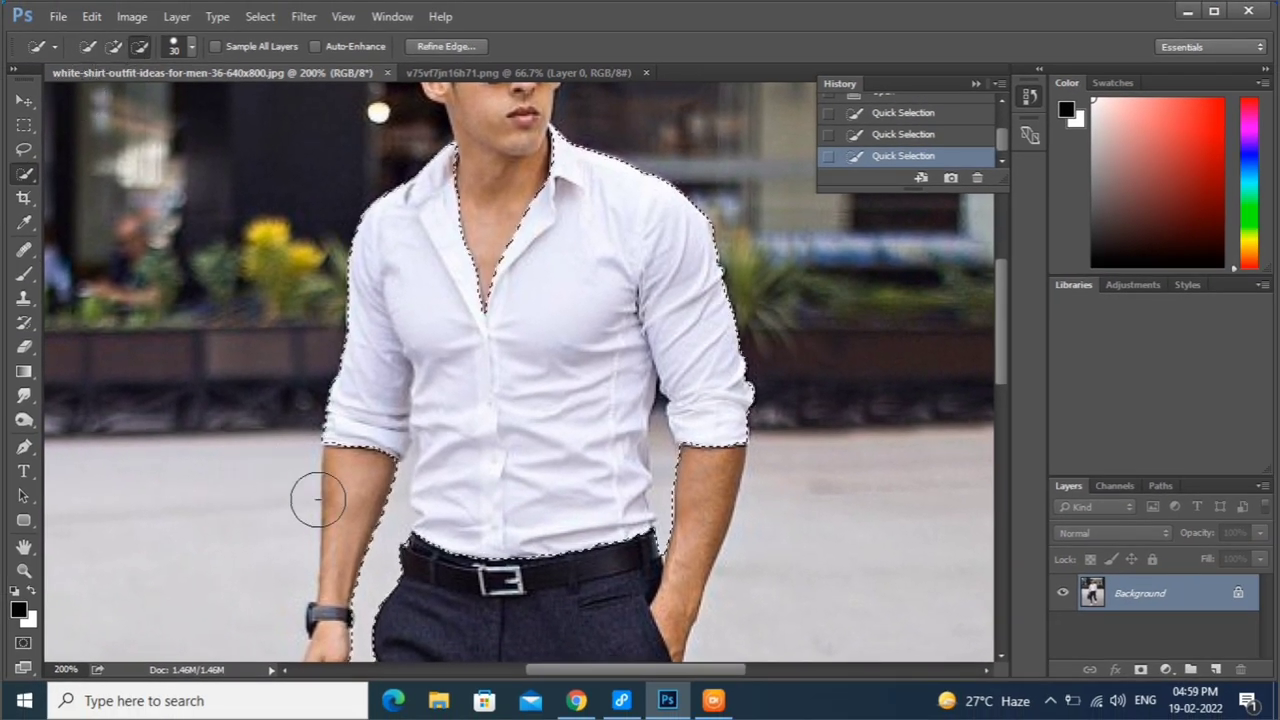
{"action": "left_click_drag", "start_coordinate": [370, 525], "coordinate": [389, 563]}
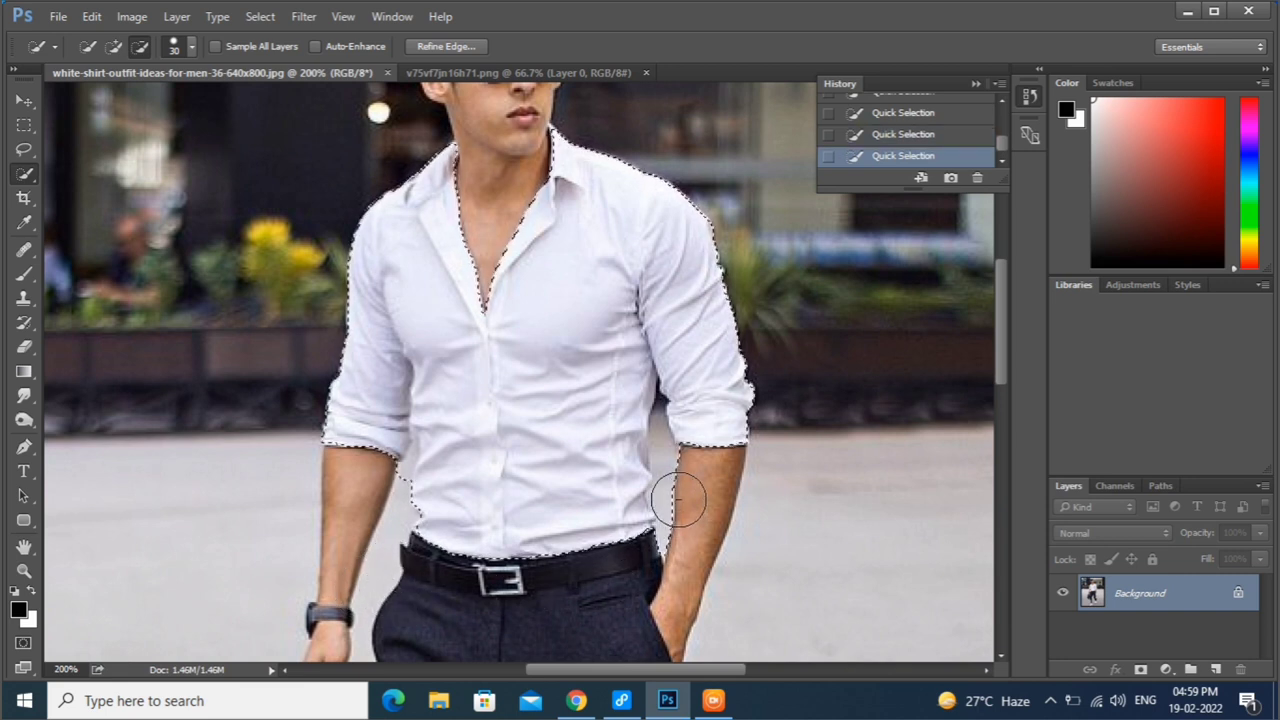
{"action": "left_click_drag", "start_coordinate": [678, 500], "coordinate": [679, 508]}
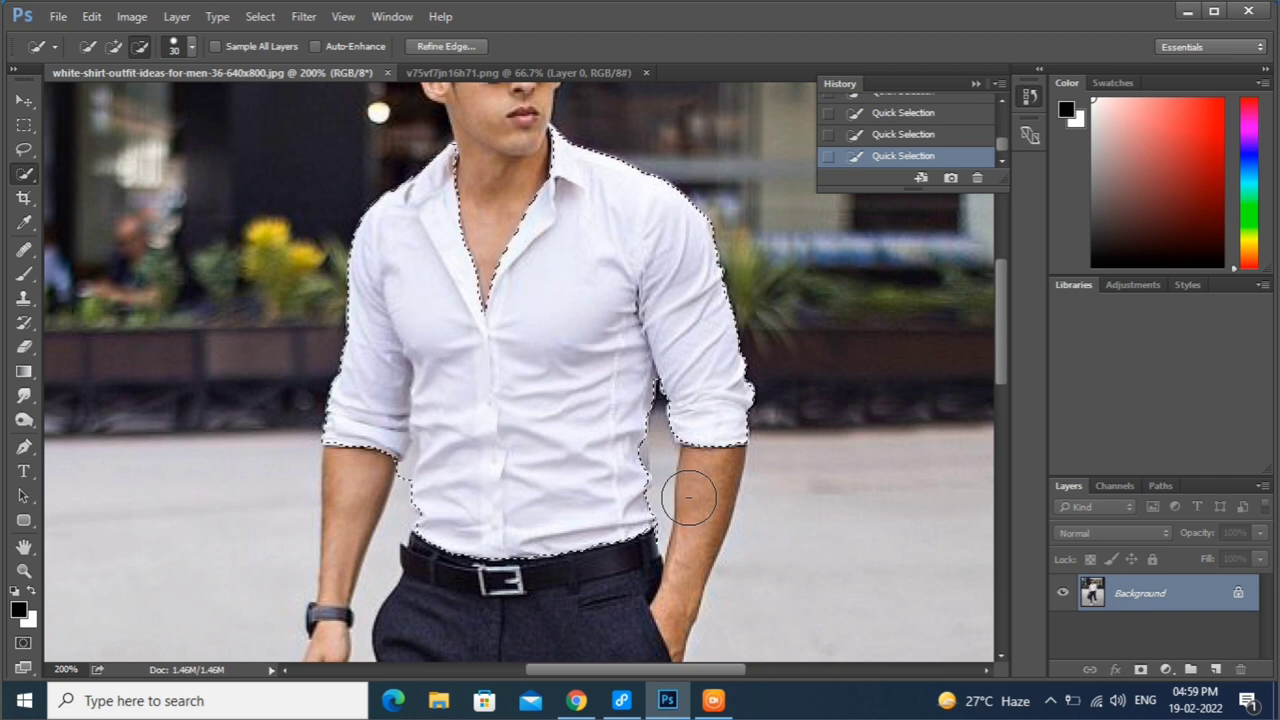
{"action": "key", "text": "bracketleft"}
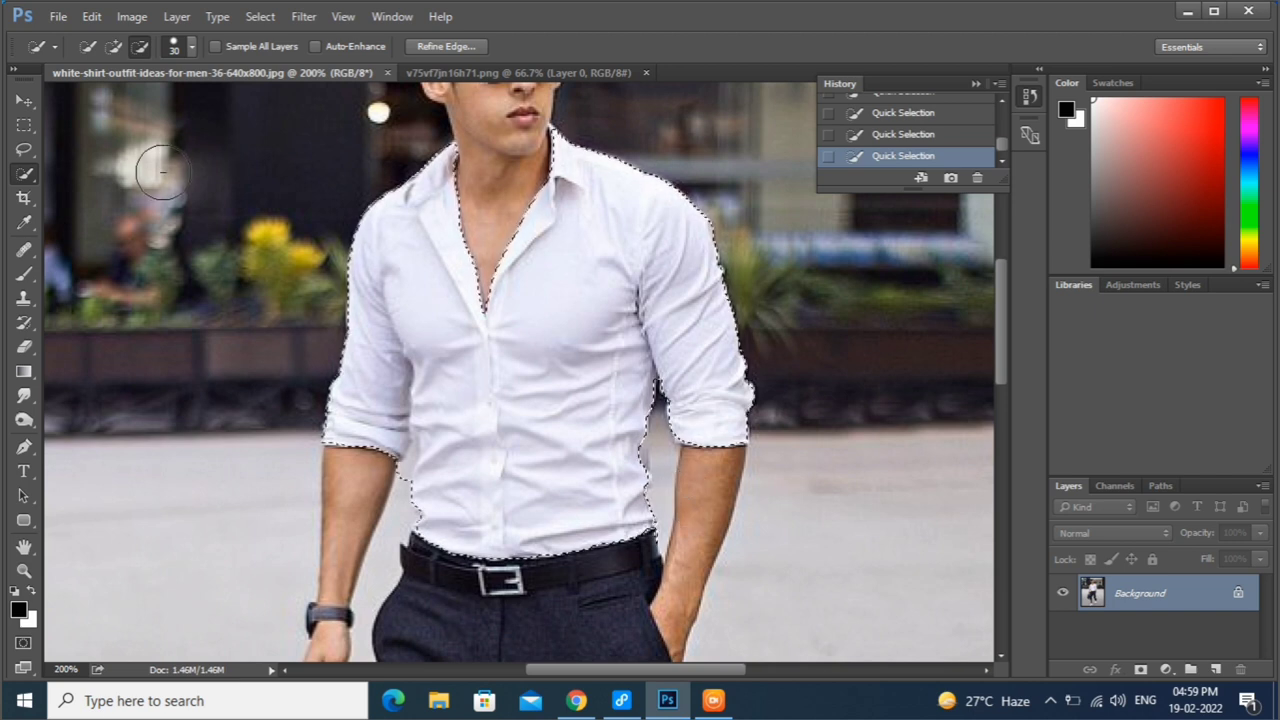
{"action": "key", "text": "bracketleft"}
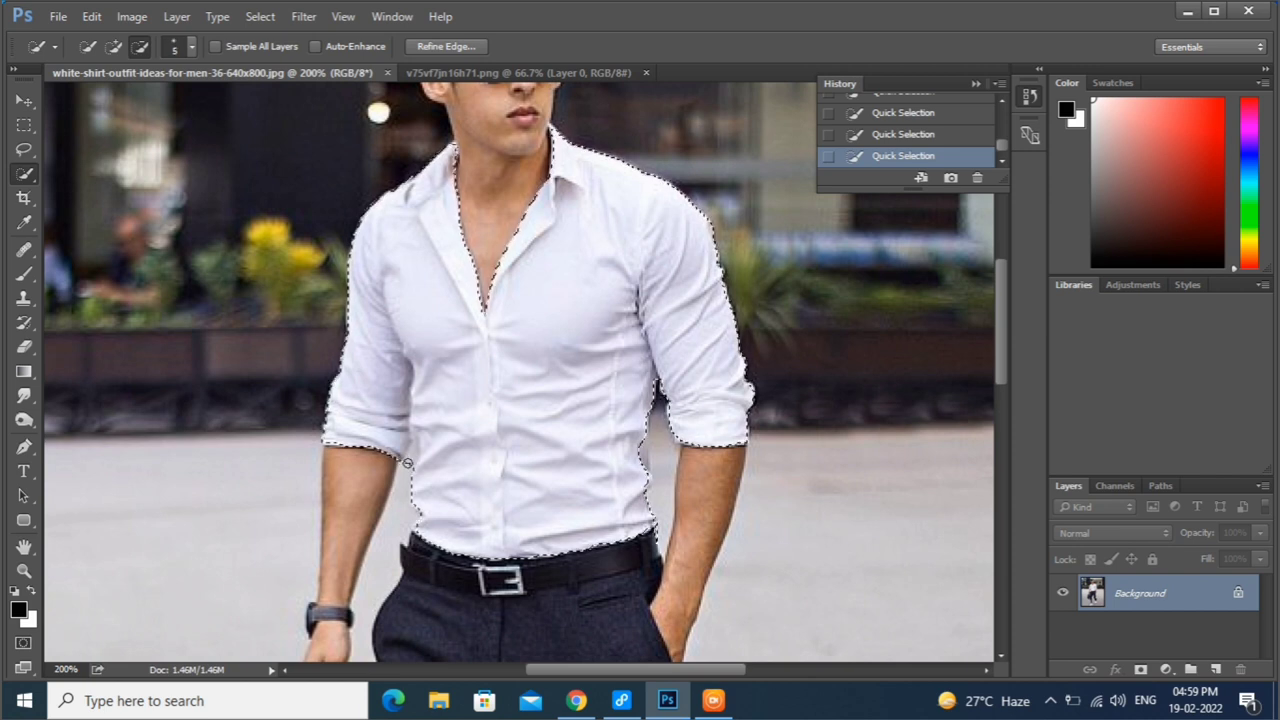
{"action": "left_click", "coordinate": [407, 460]}
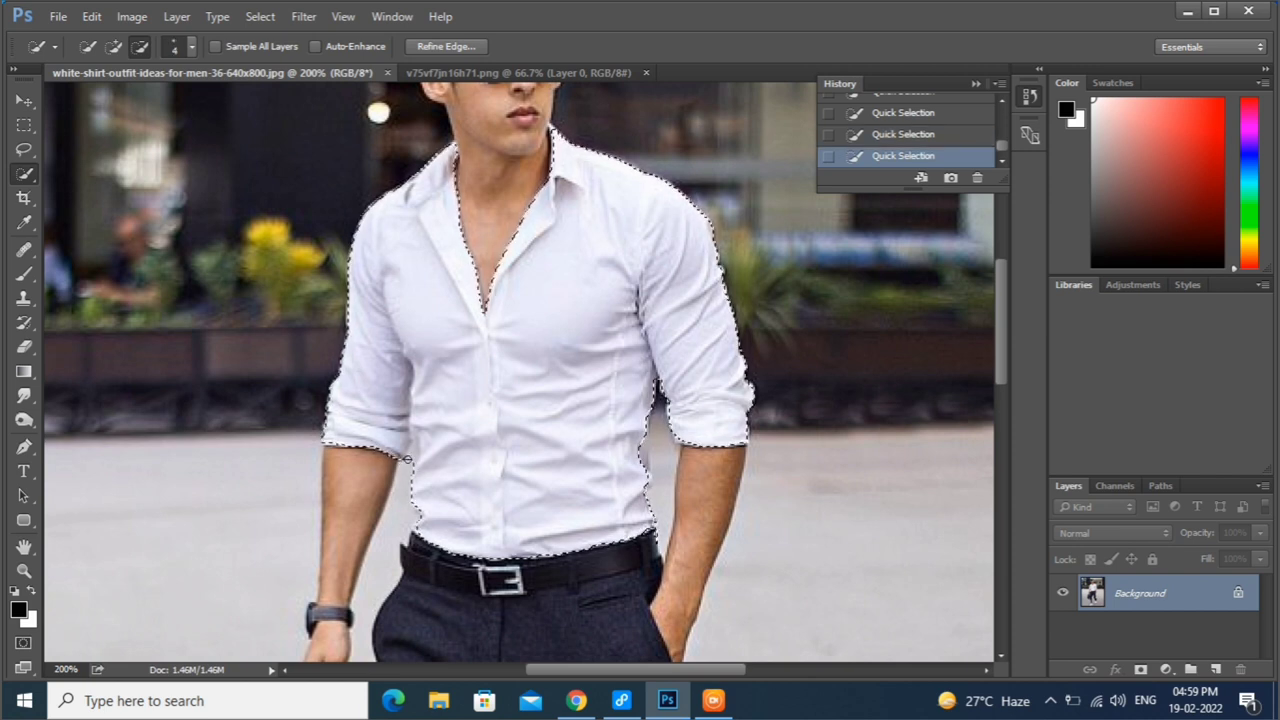
{"action": "left_click", "coordinate": [407, 458]}
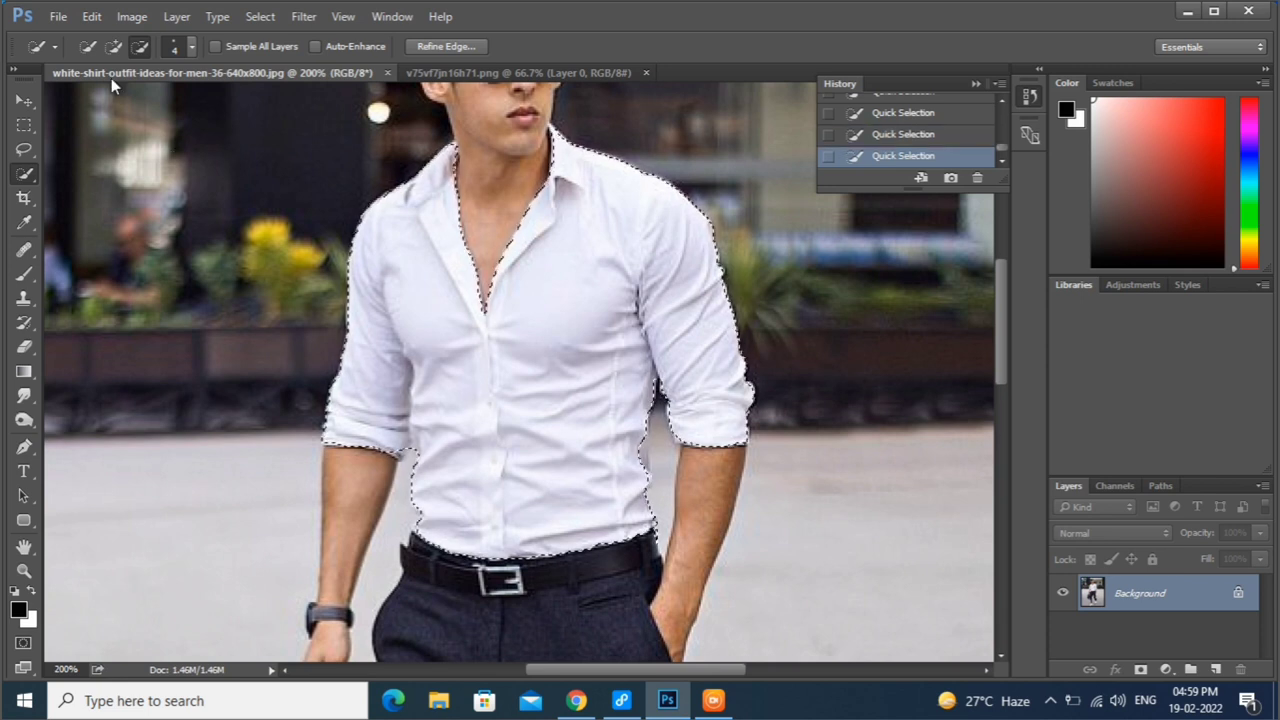
Add back the missed shirt area near the left elbow
{"action": "left_click", "coordinate": [113, 46]}
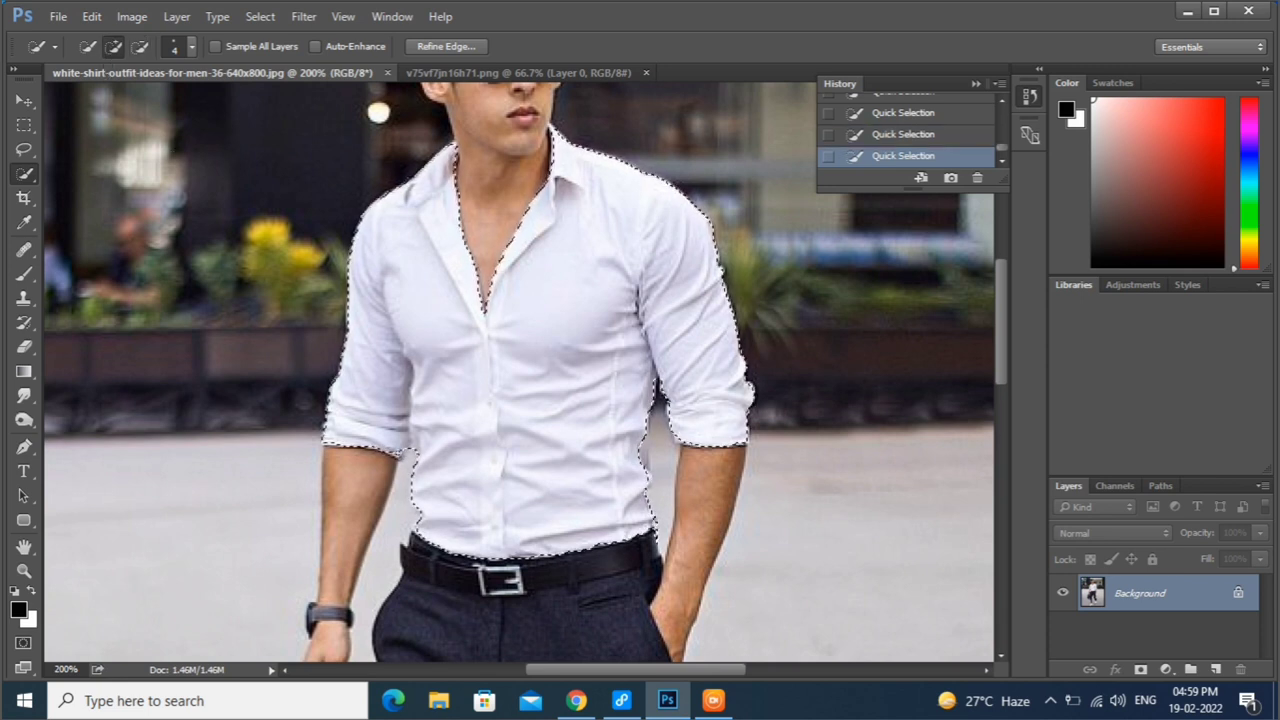
{"action": "left_click_drag", "start_coordinate": [398, 456], "coordinate": [402, 436]}
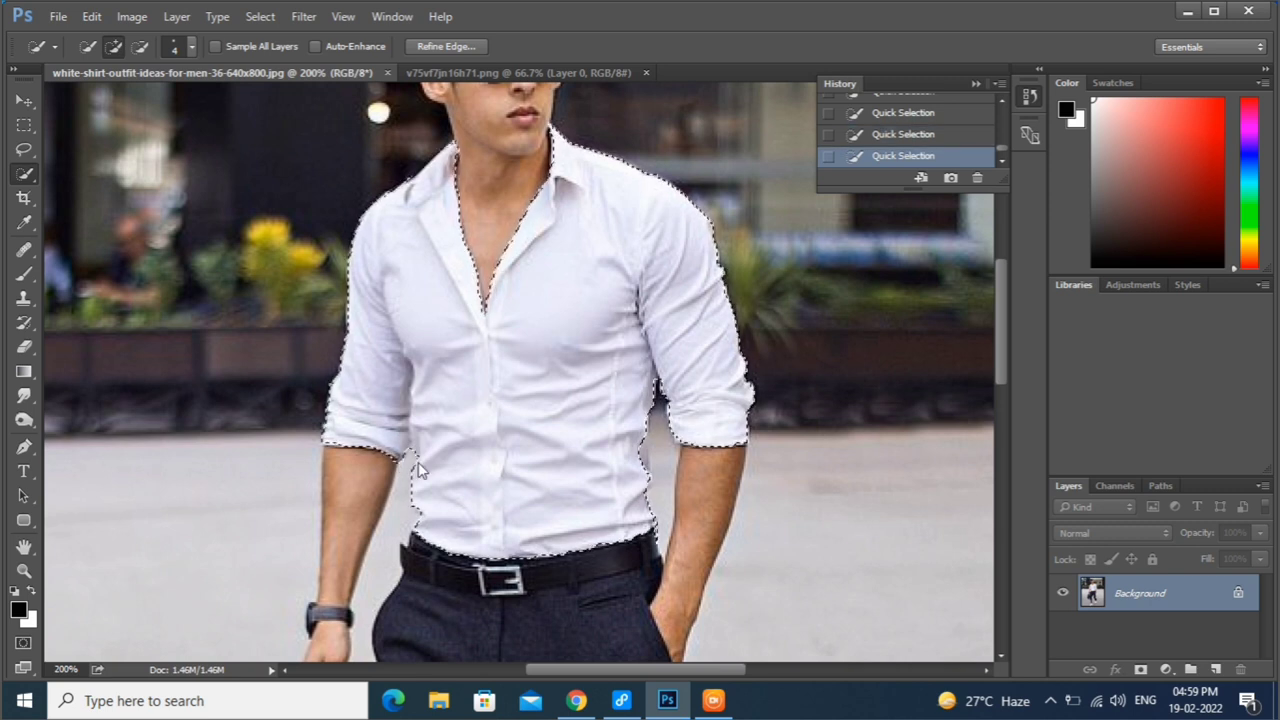
{"action": "left_click", "coordinate": [416, 459]}
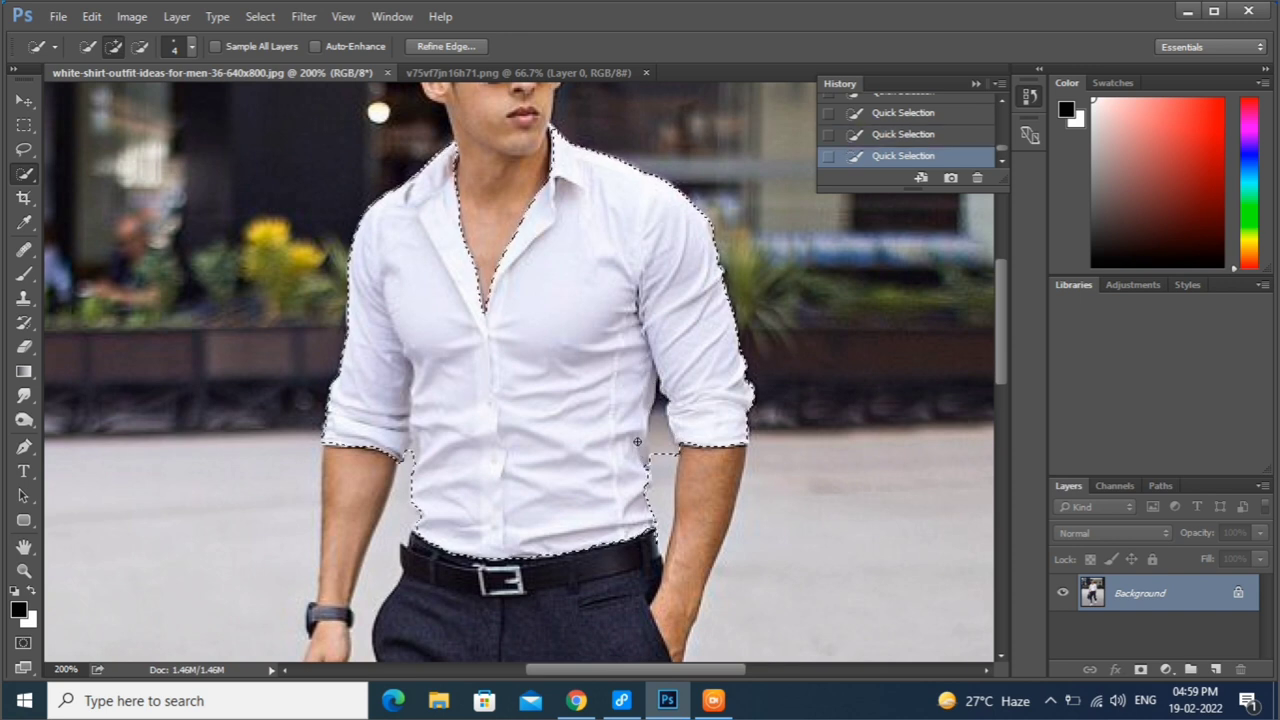
{"action": "left_click", "coordinate": [139, 46]}
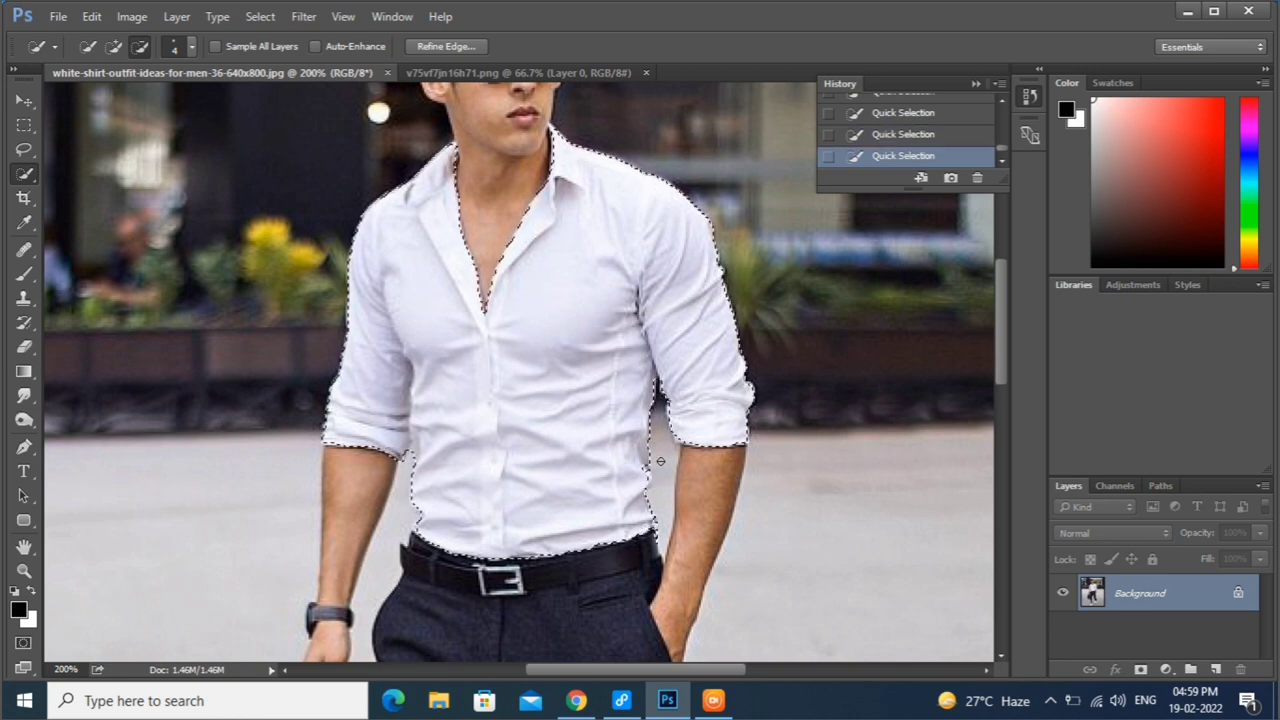
{"action": "left_click", "coordinate": [113, 46]}
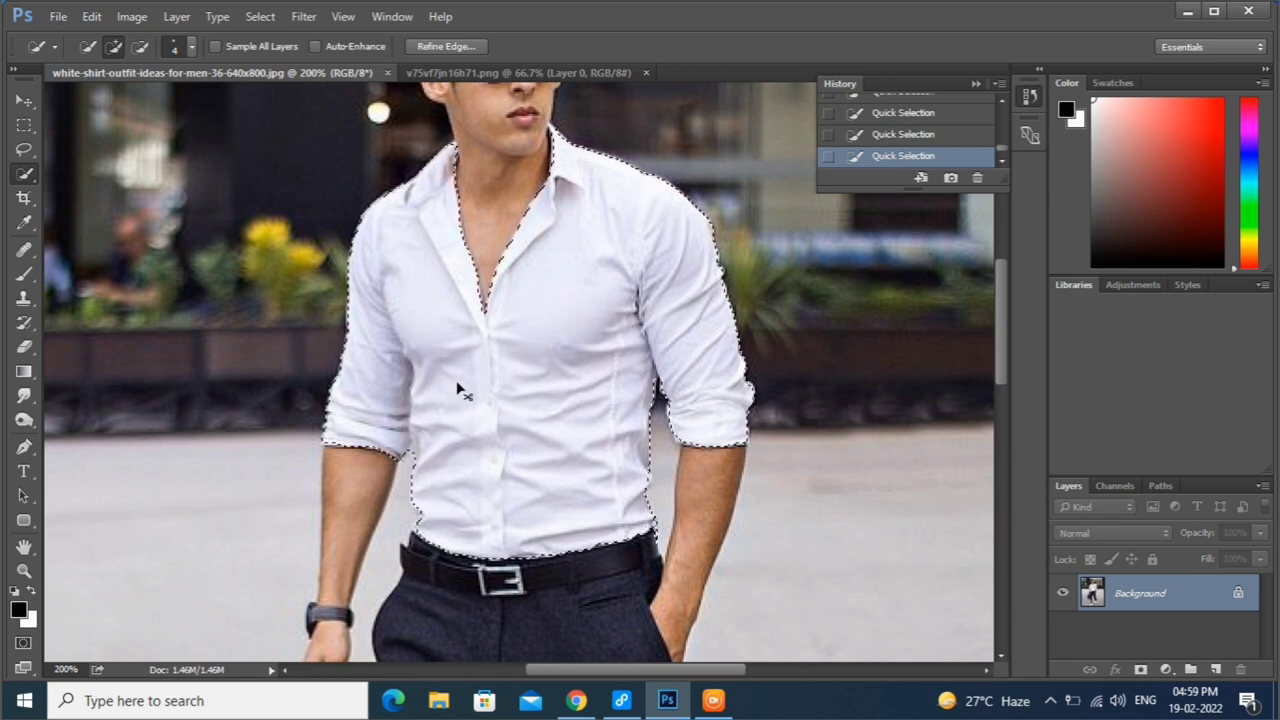
Copy the shirt to Layer 1 and drag the floral pattern into the photo as Layer 2
{"action": "key", "text": "ctrl+j"}
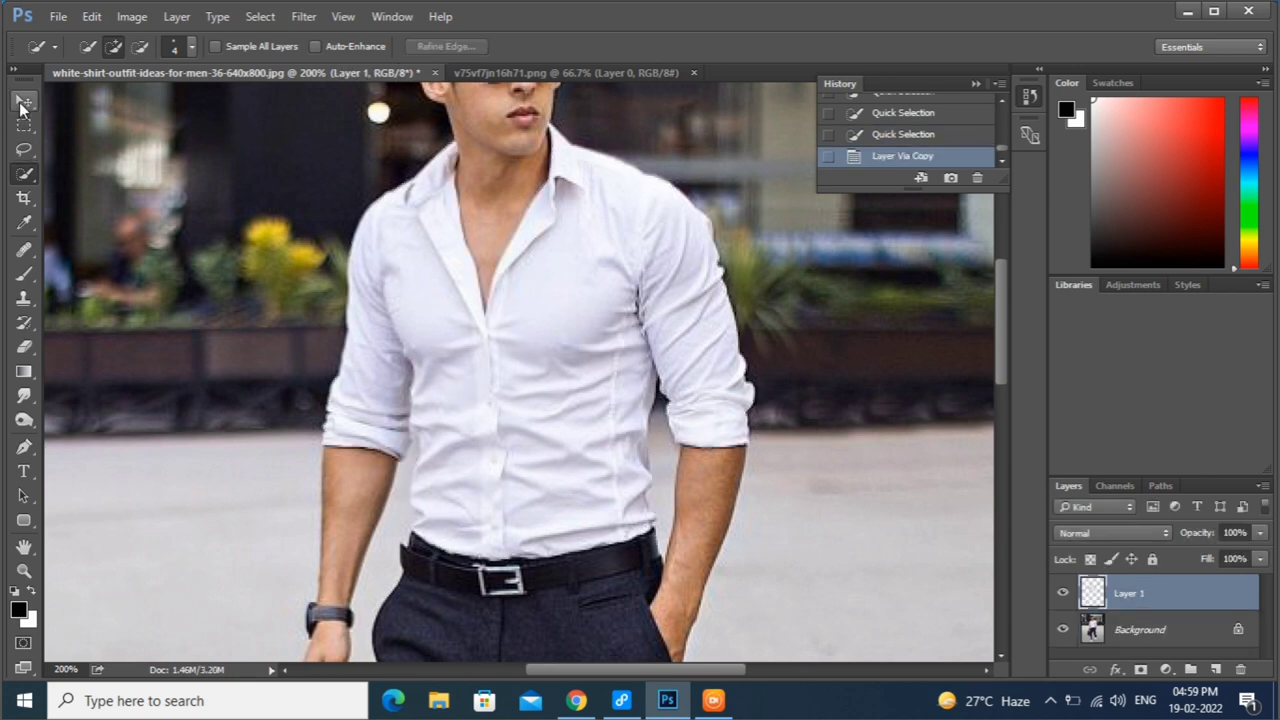
{"action": "left_click", "coordinate": [22, 104]}
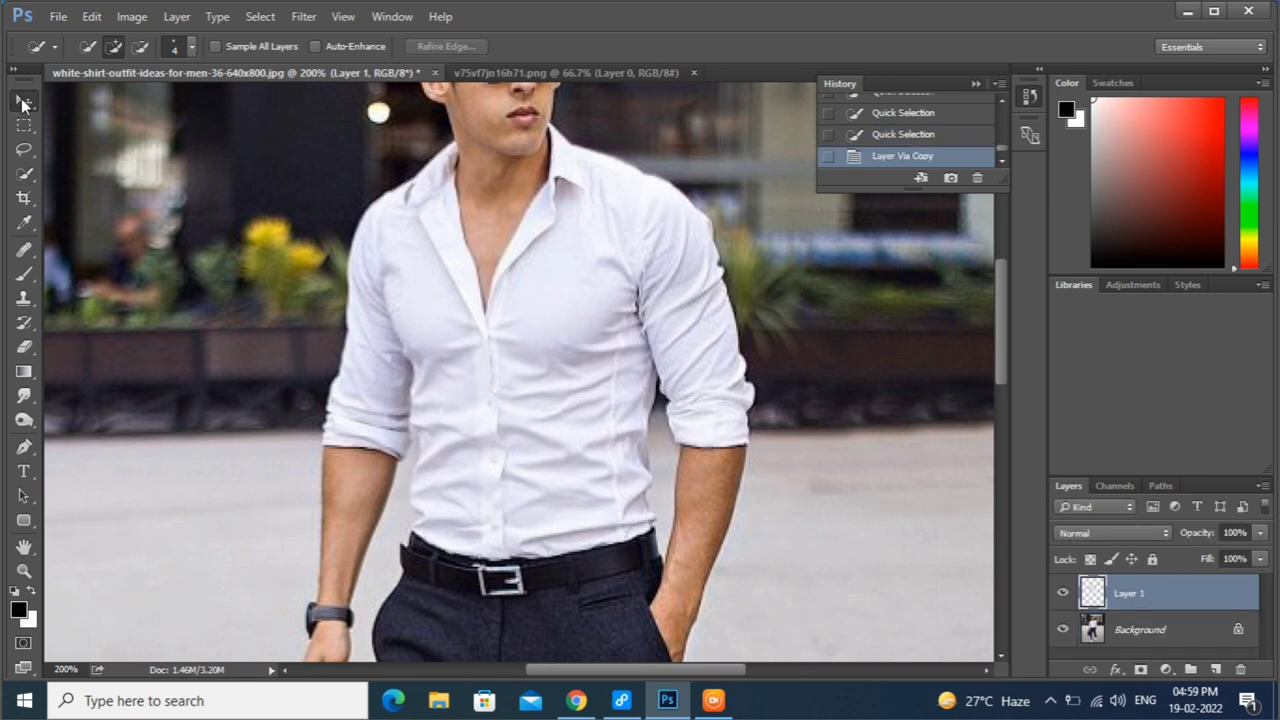
{"action": "left_click", "coordinate": [510, 72]}
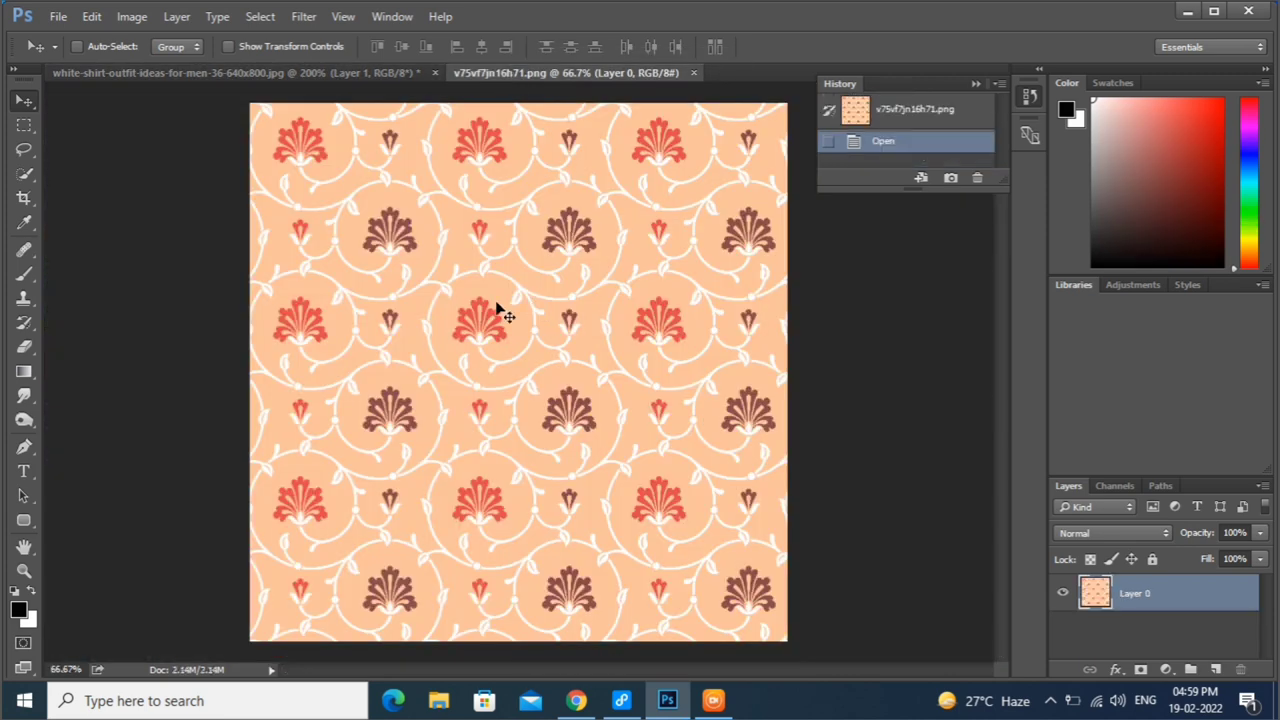
{"action": "mouse_move", "coordinate": [500, 312]}
{"action": "left_mouse_down"}
{"action": "mouse_move", "coordinate": [210, 78]}
{"action": "mouse_move", "coordinate": [508, 356]}
{"action": "left_mouse_up"}
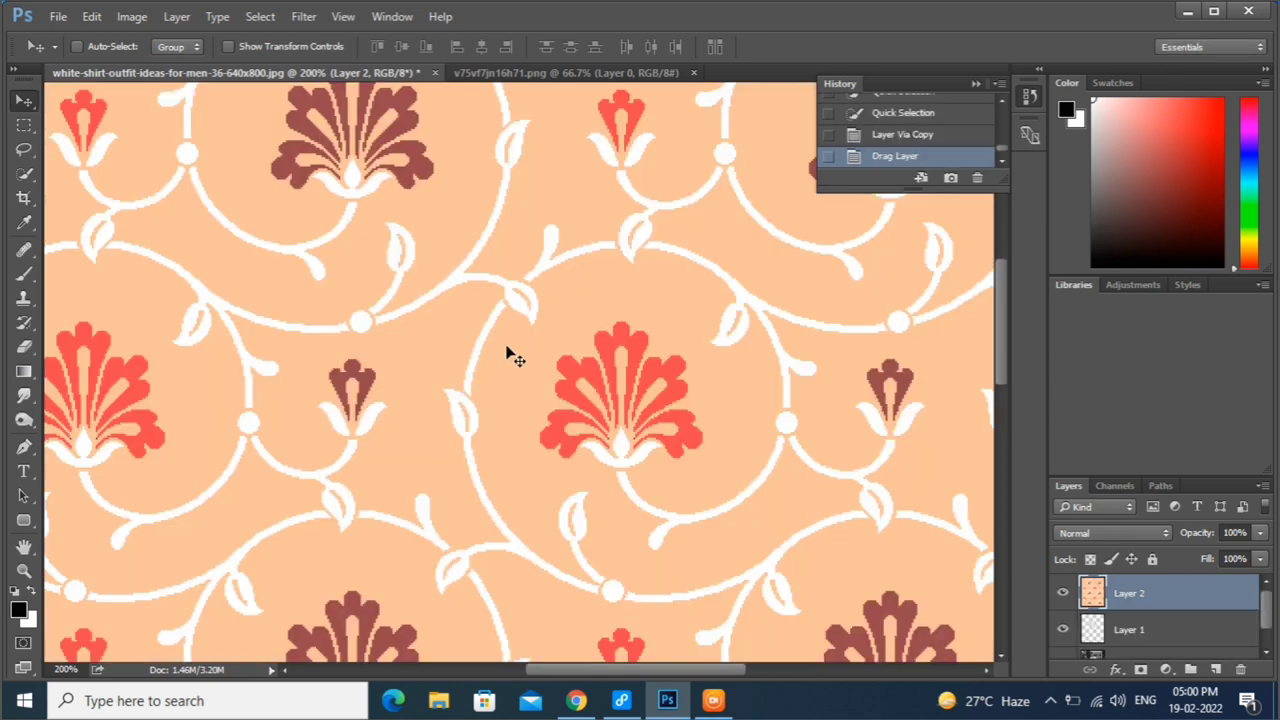
Zoom out, then scale Layer 2 down to shirt size and position it over the shirt
{"action": "key", "text": "ctrl+minus"}
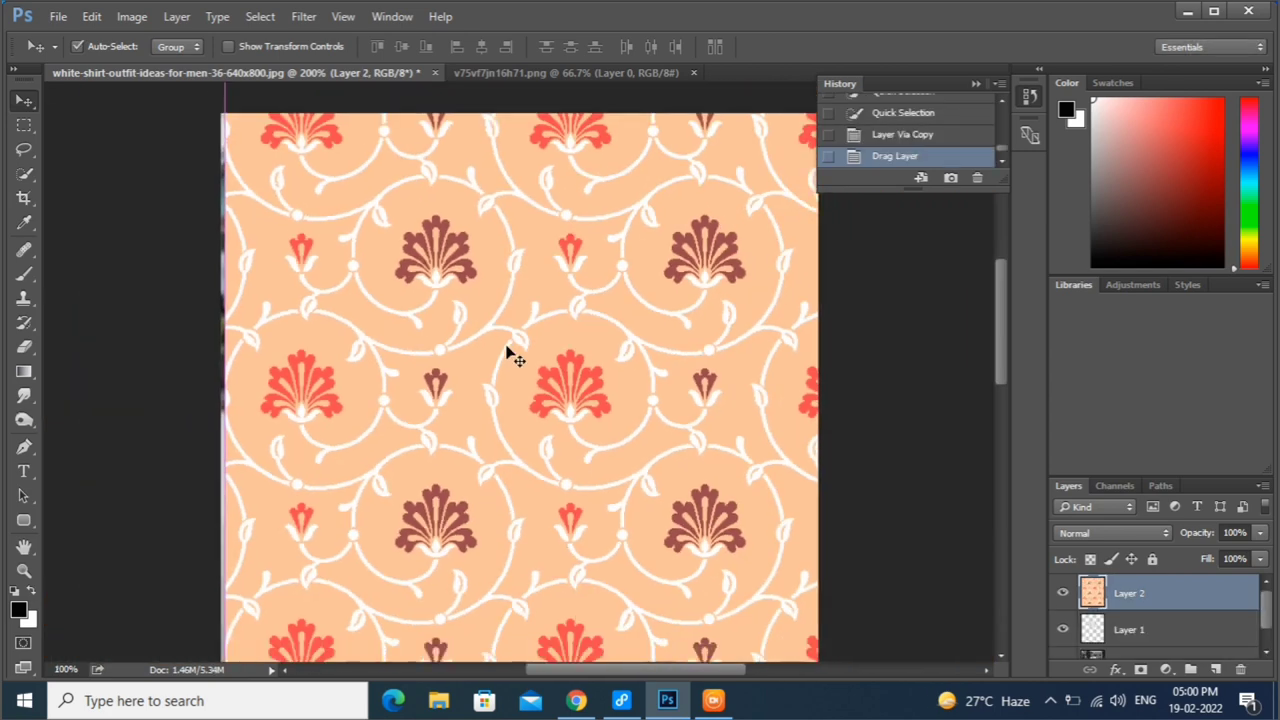
{"action": "key", "text": "ctrl+minus"}
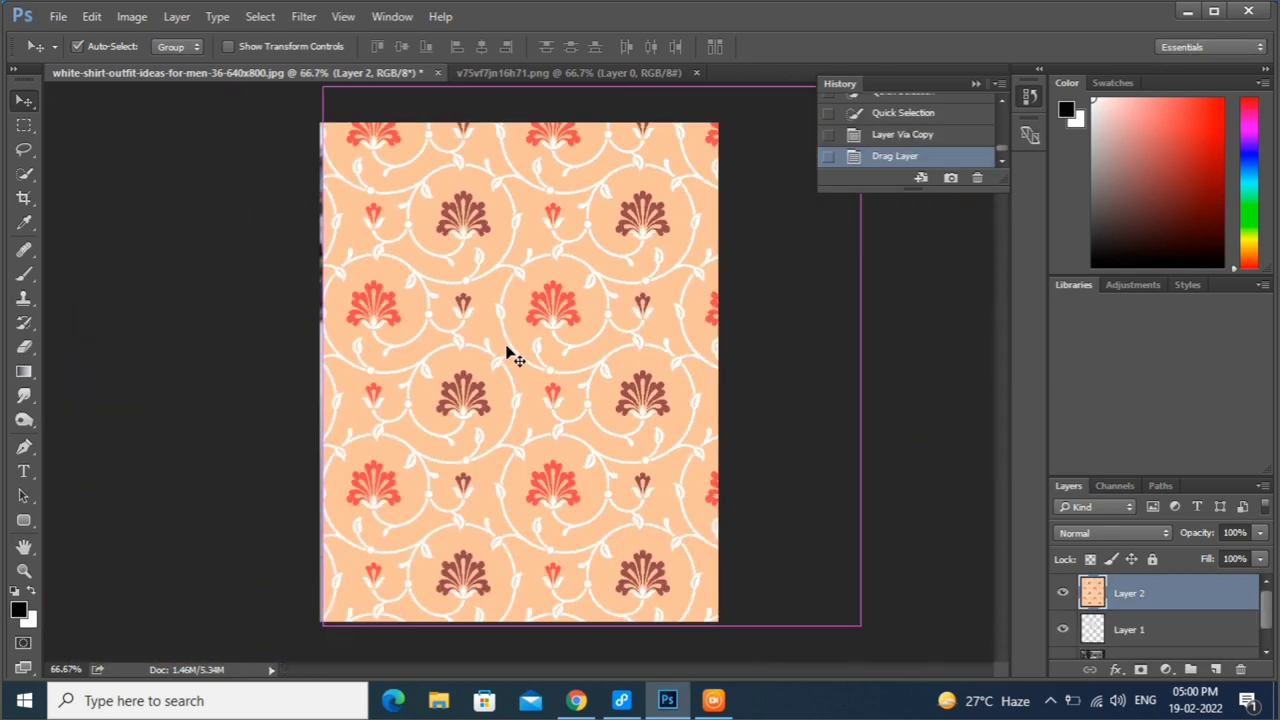
{"action": "key", "text": "ctrl+t"}
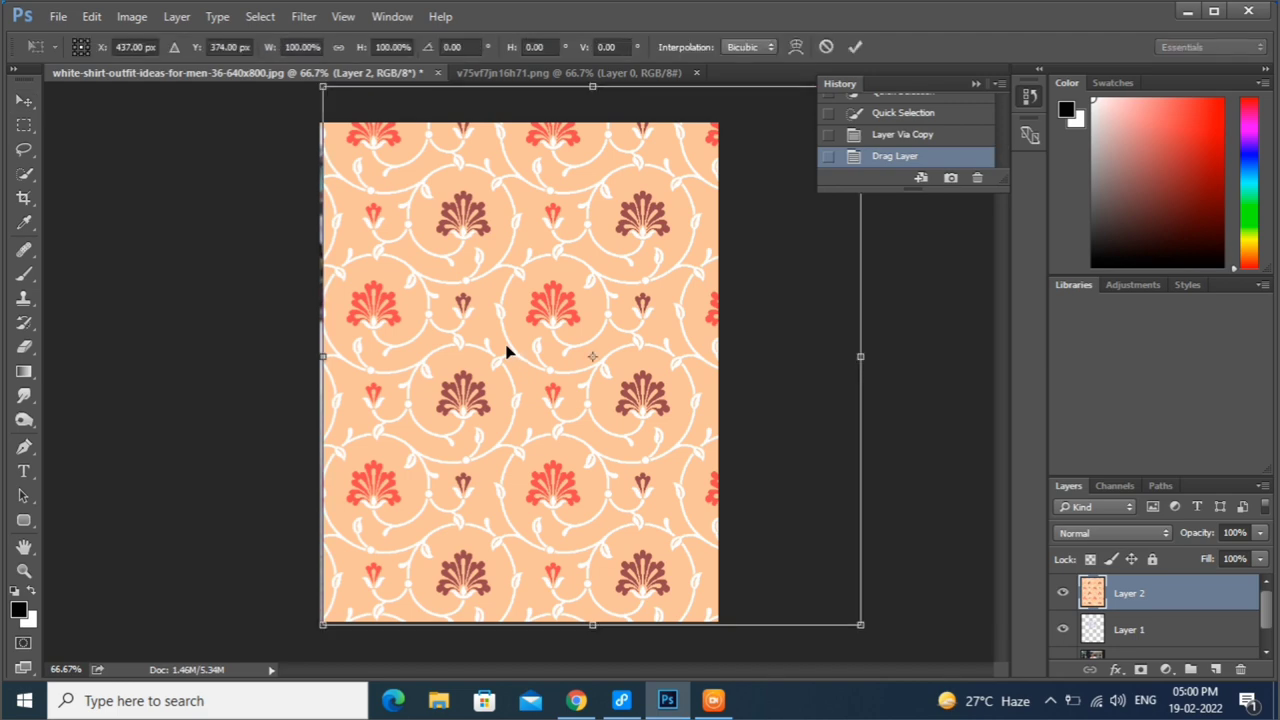
{"action": "left_click_drag", "start_coordinate": [322, 87], "coordinate": [375, 143]}
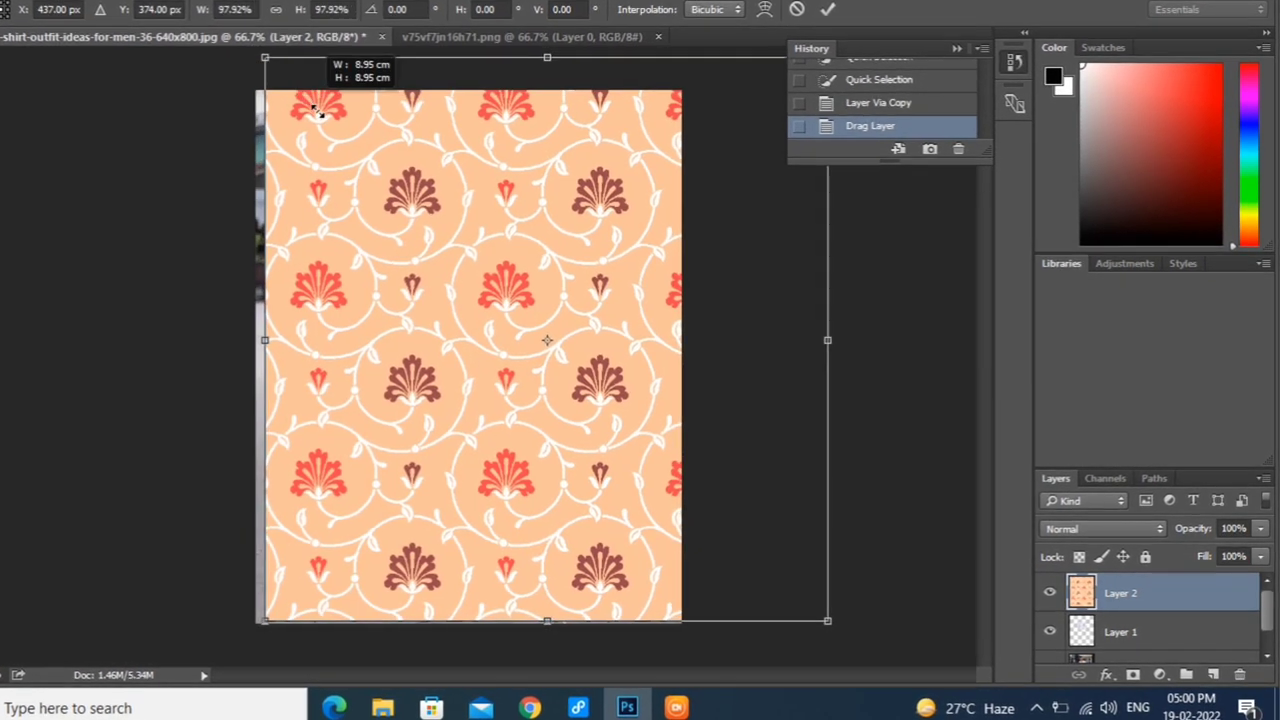
{"action": "left_click_drag", "start_coordinate": [318, 112], "coordinate": [409, 162]}
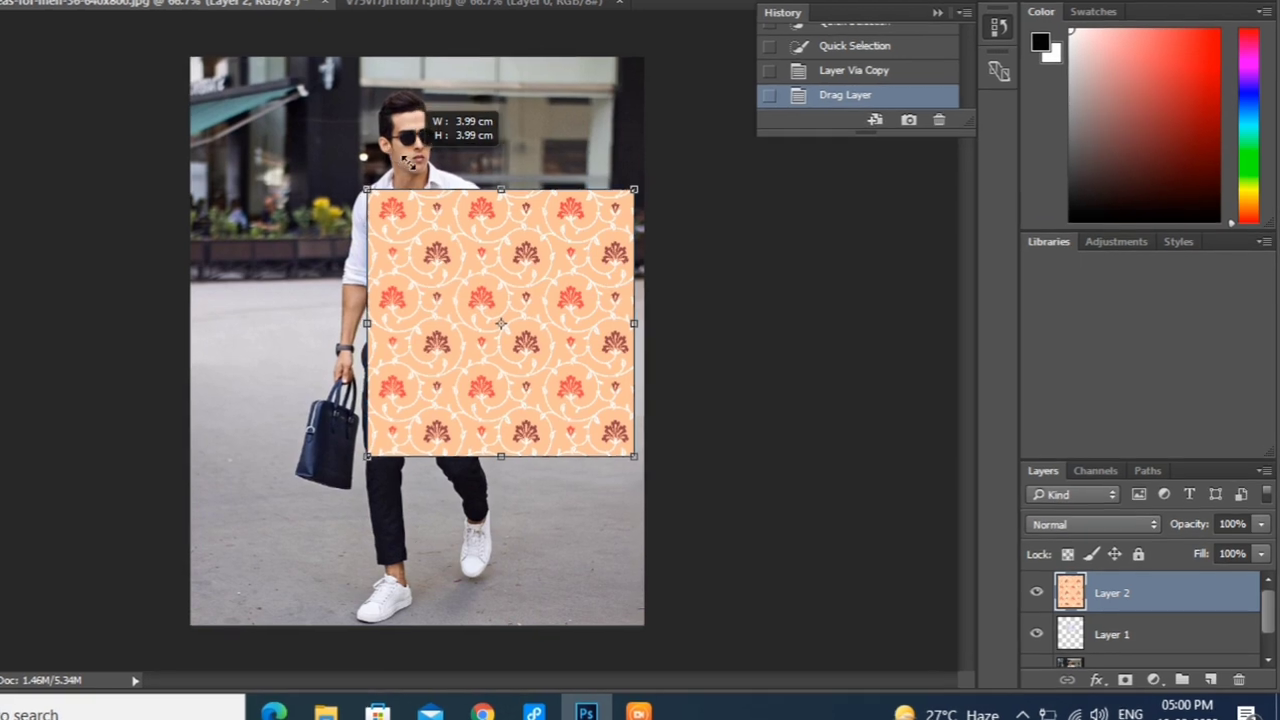
{"action": "left_click_drag", "start_coordinate": [409, 160], "coordinate": [345, 198]}
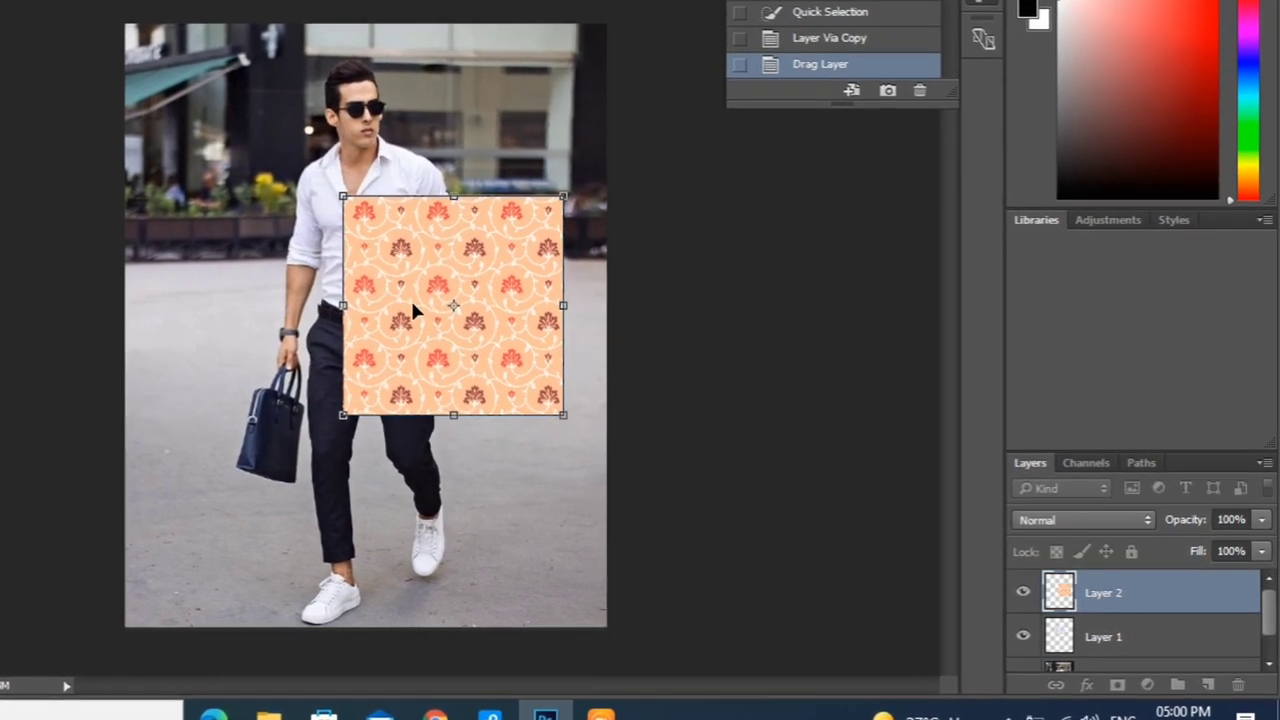
{"action": "mouse_move", "coordinate": [413, 310]}
{"action": "left_mouse_down"}
{"action": "mouse_move", "coordinate": [407, 190]}
{"action": "mouse_move", "coordinate": [223, 166]}
{"action": "left_mouse_up"}
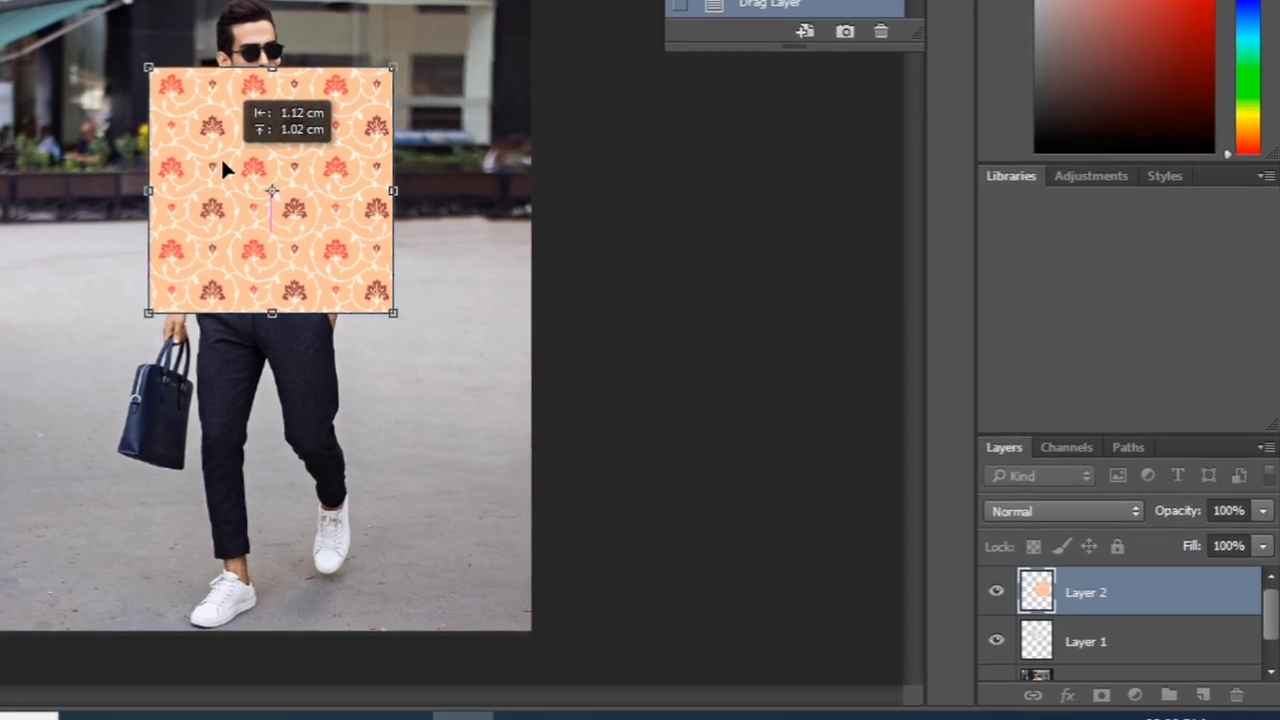
{"action": "key", "text": "Return"}
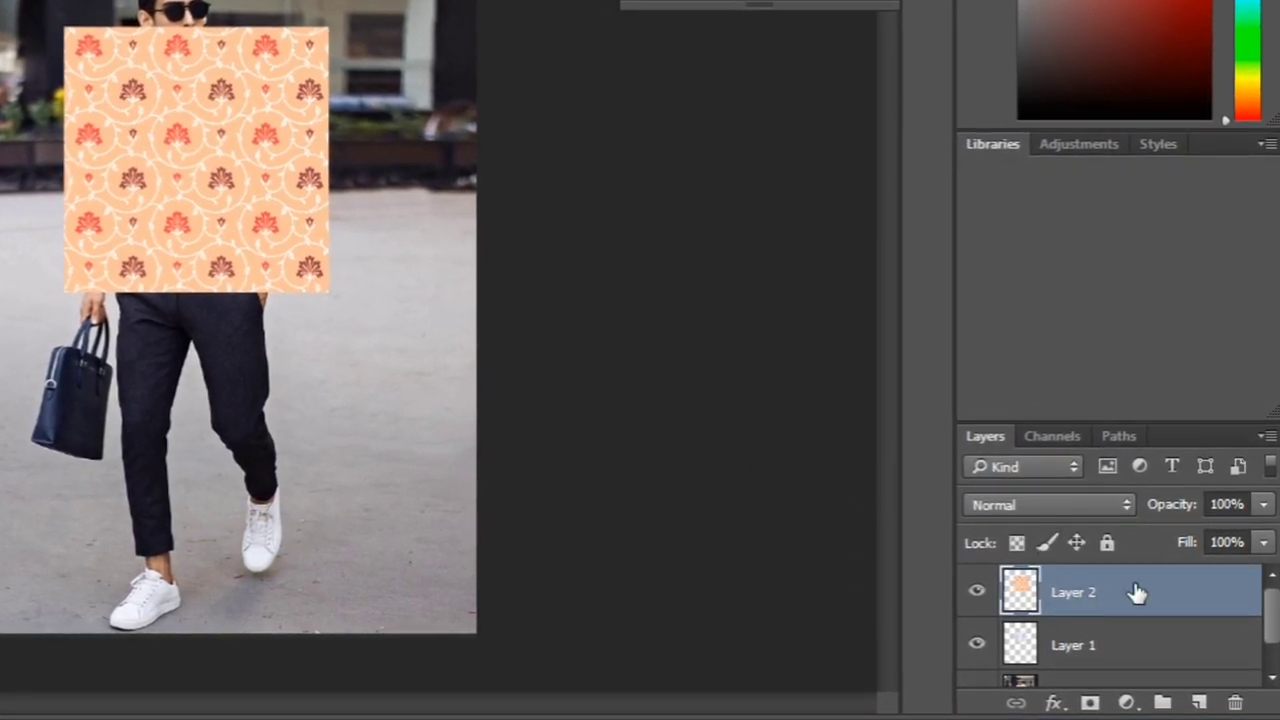
Make Layer 2 a clipping mask on the shirt layer with Multiply blend mode
{"action": "right_click", "coordinate": [1099, 590]}
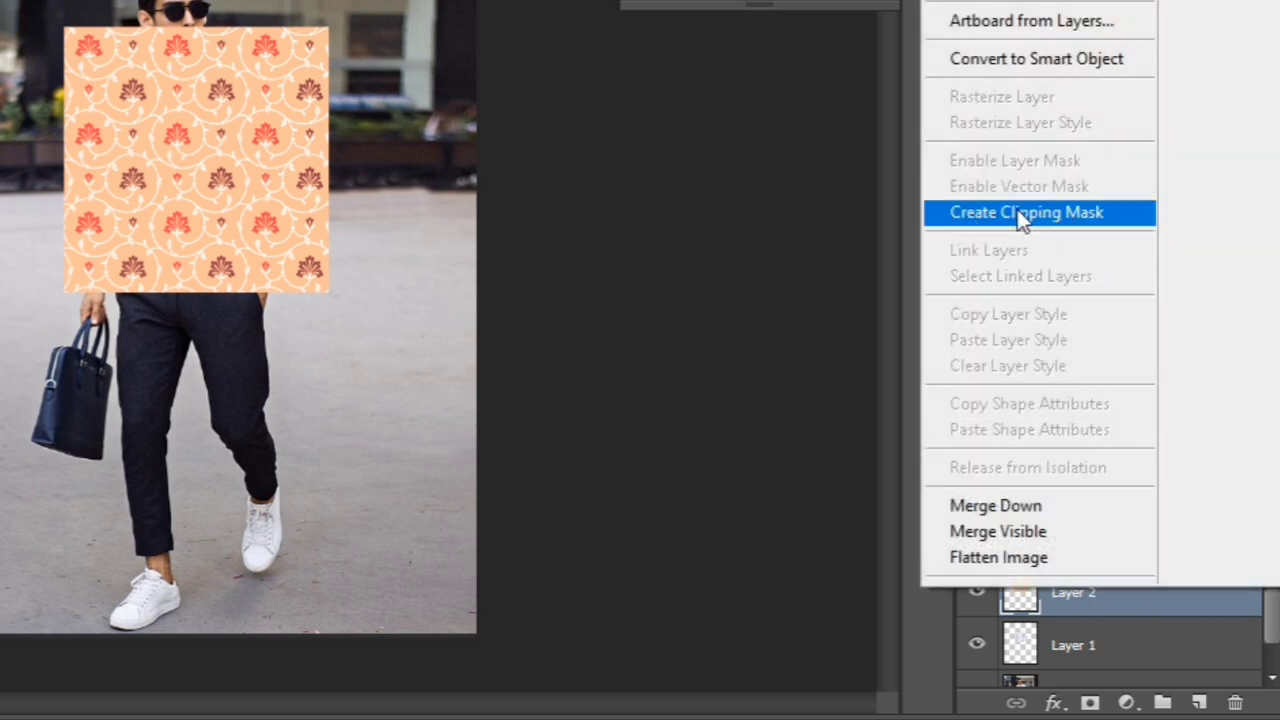
{"action": "left_click", "coordinate": [1060, 214]}
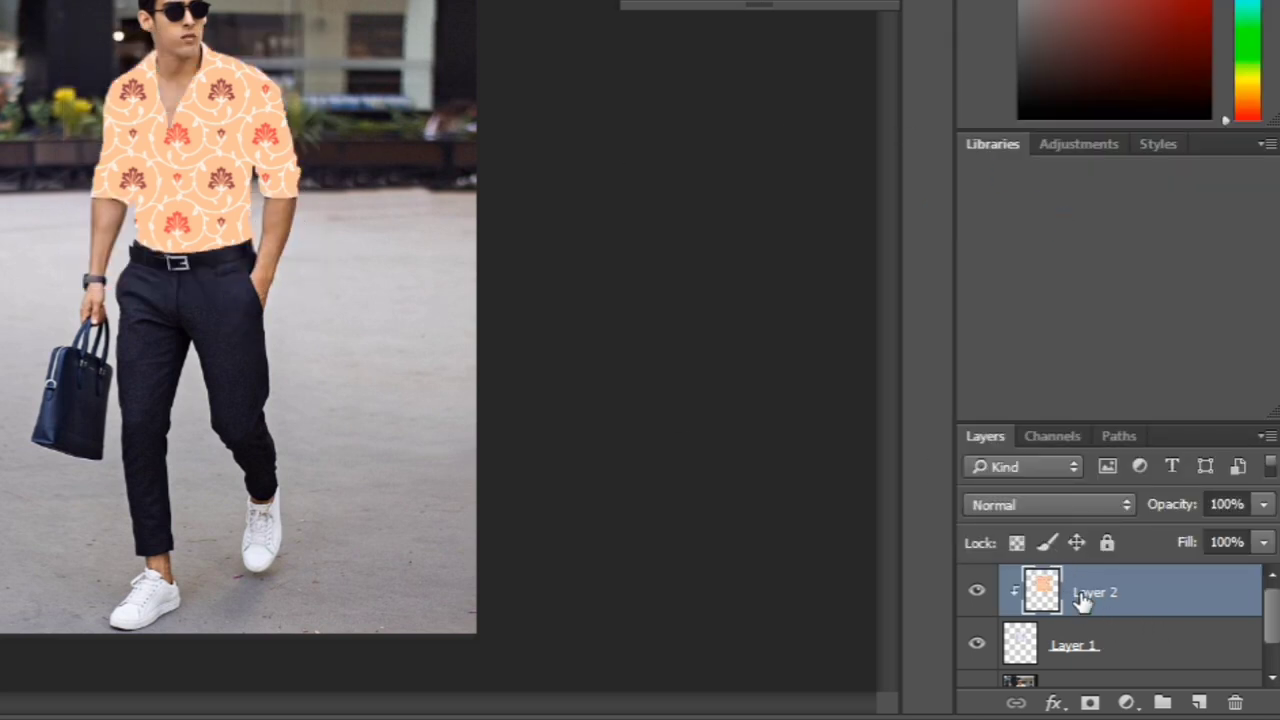
{"action": "left_click", "coordinate": [1068, 503]}
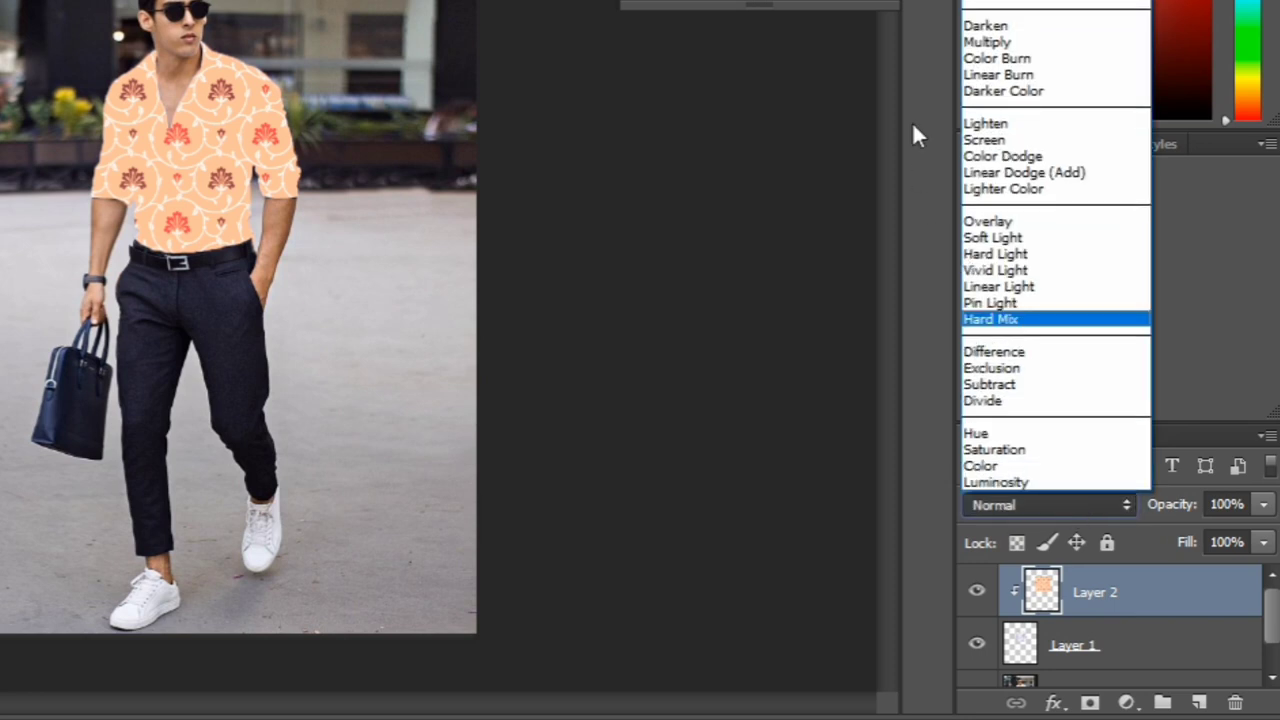
{"action": "left_click", "coordinate": [1004, 42]}
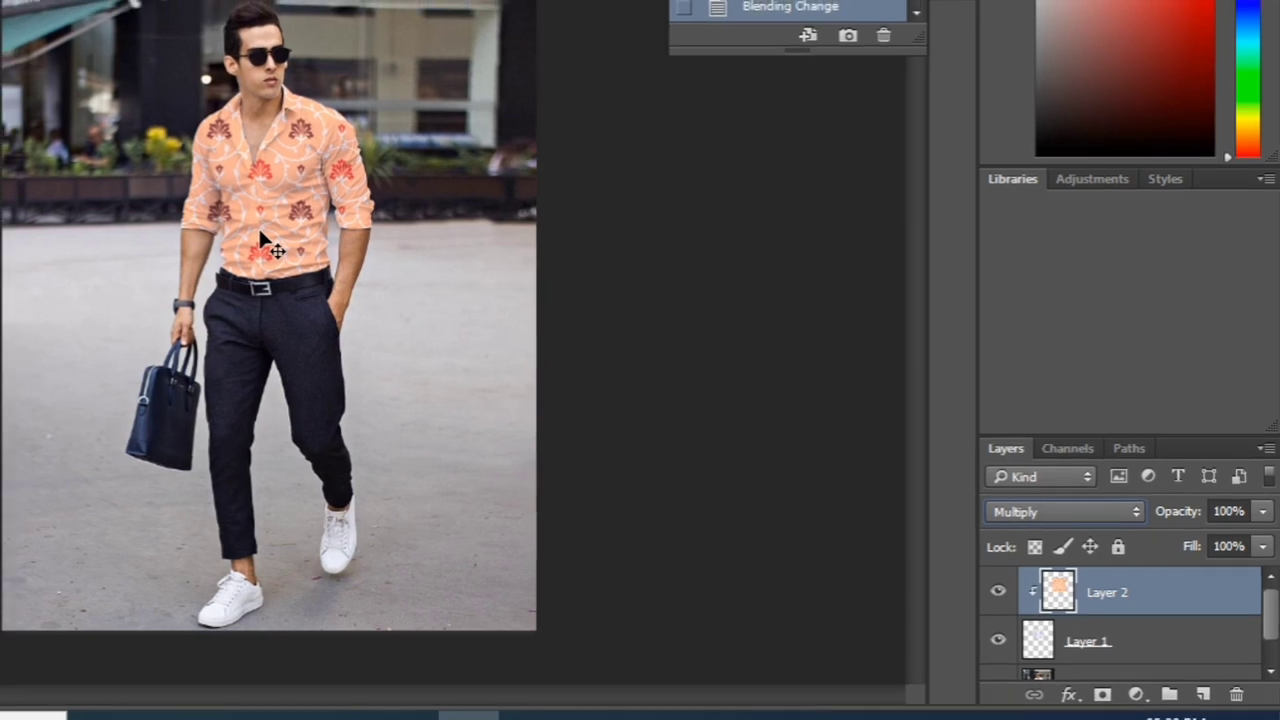
Pull the Curves midpoint slightly down on the pattern layer to darken midtones
{"action": "key", "text": "alt+i"}
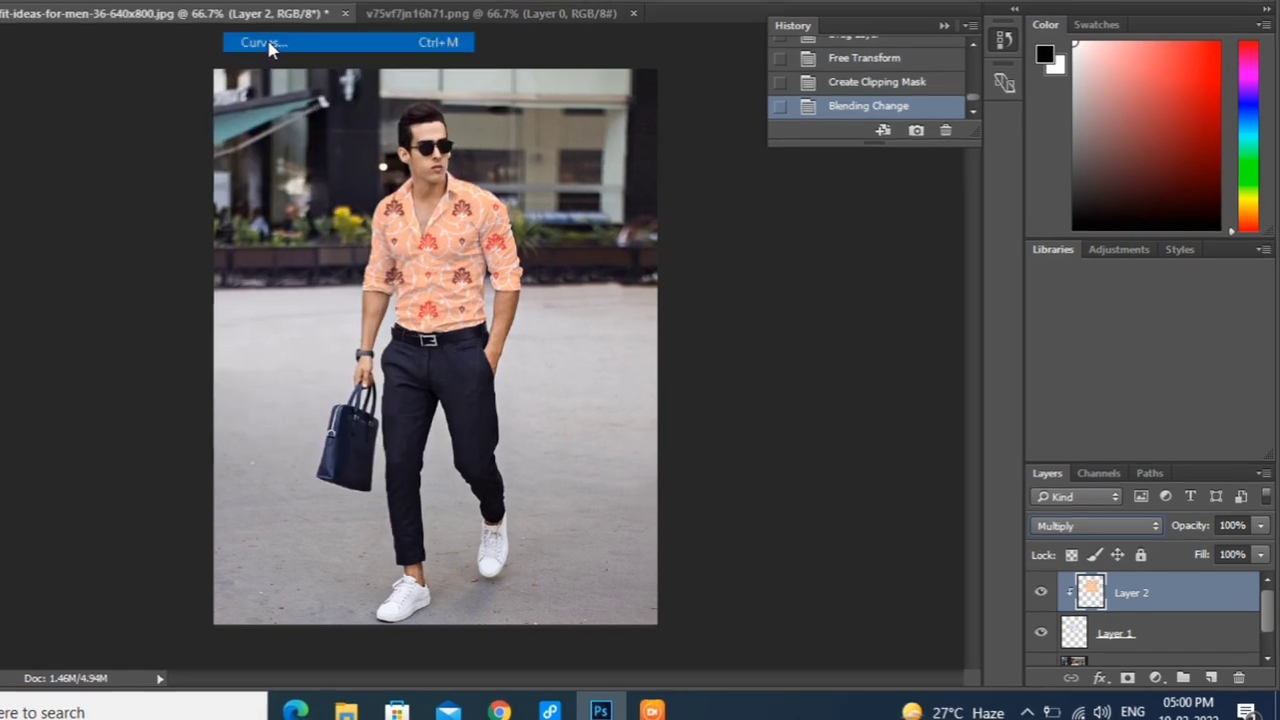
{"action": "left_click", "coordinate": [265, 43]}
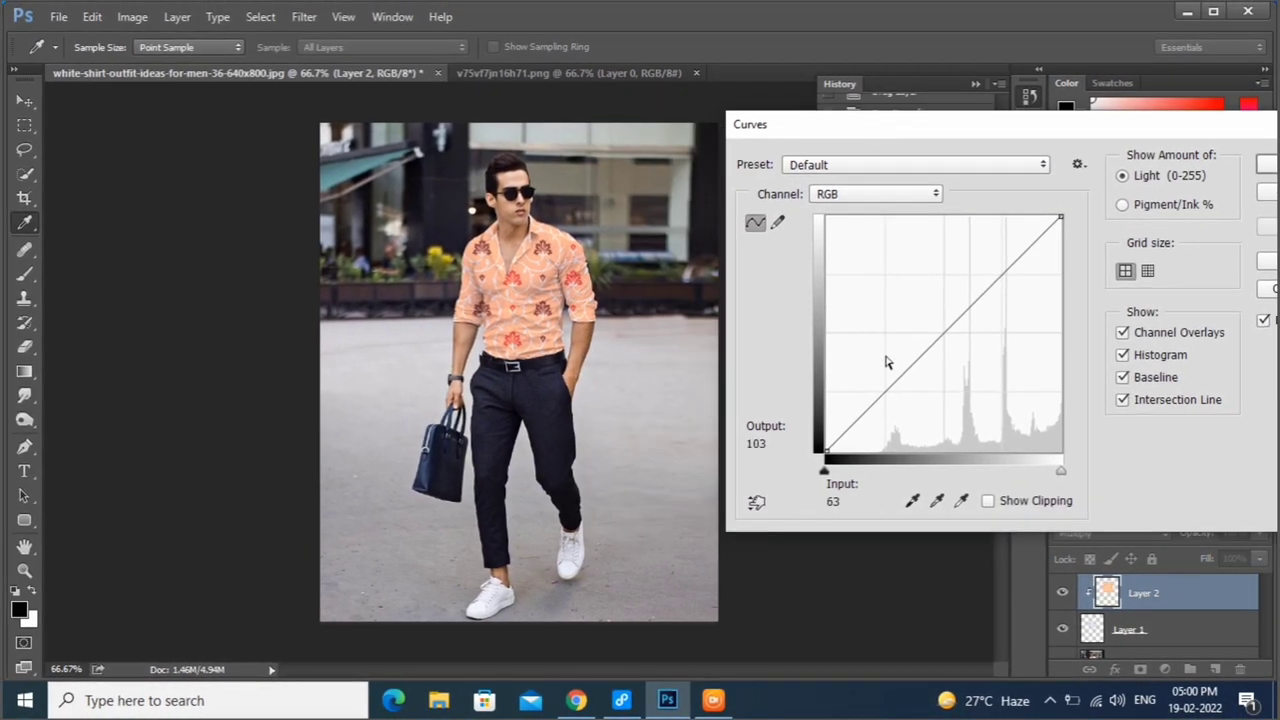
{"action": "left_click_drag", "start_coordinate": [941, 333], "coordinate": [952, 349]}
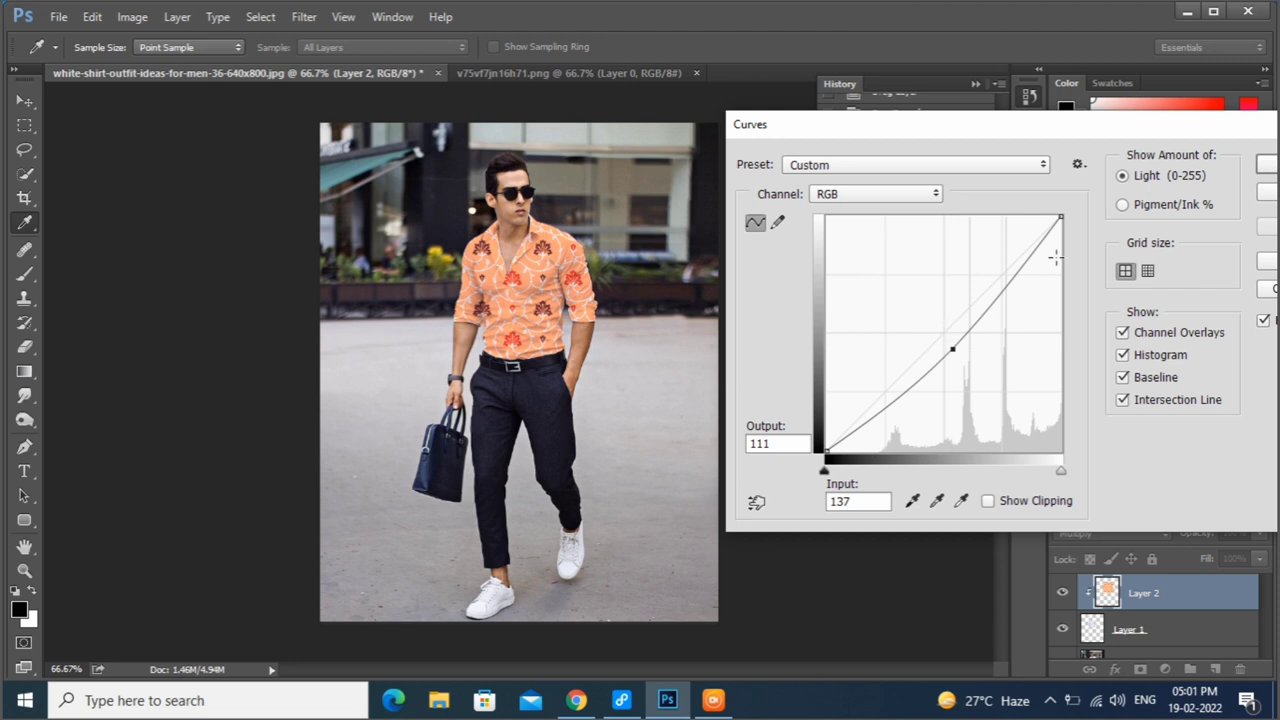
{"action": "left_click", "coordinate": [1265, 165]}
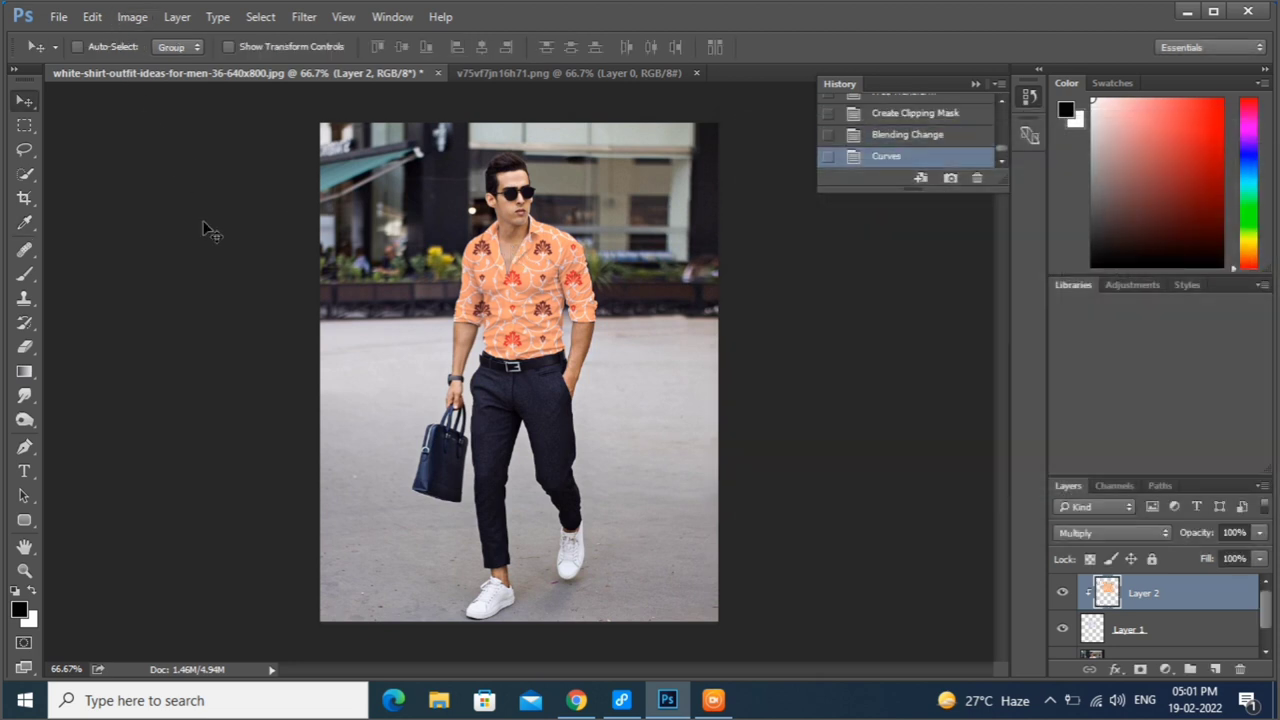
Apply Color Balance of +56 Cyan–Red, -65 Magenta–Green, +47 Yellow–Blue
{"action": "key", "text": "ctrl+b"}
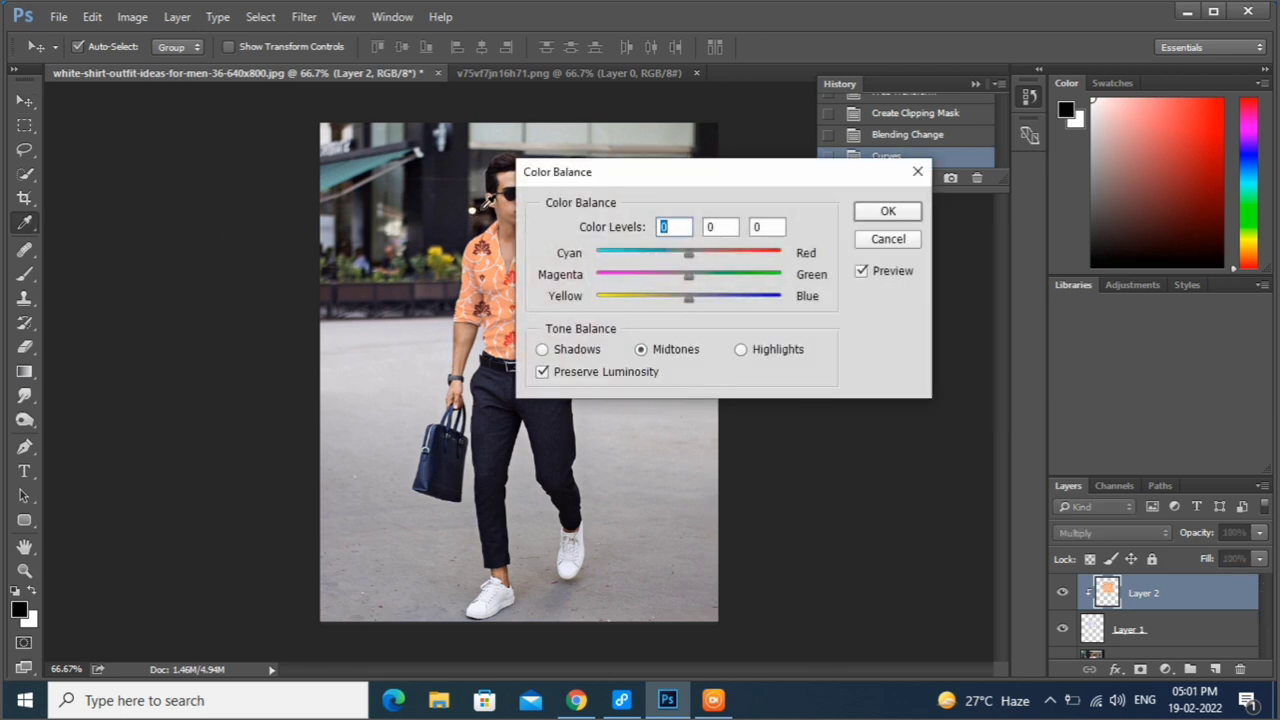
{"action": "left_click_drag", "start_coordinate": [648, 178], "coordinate": [770, 193]}
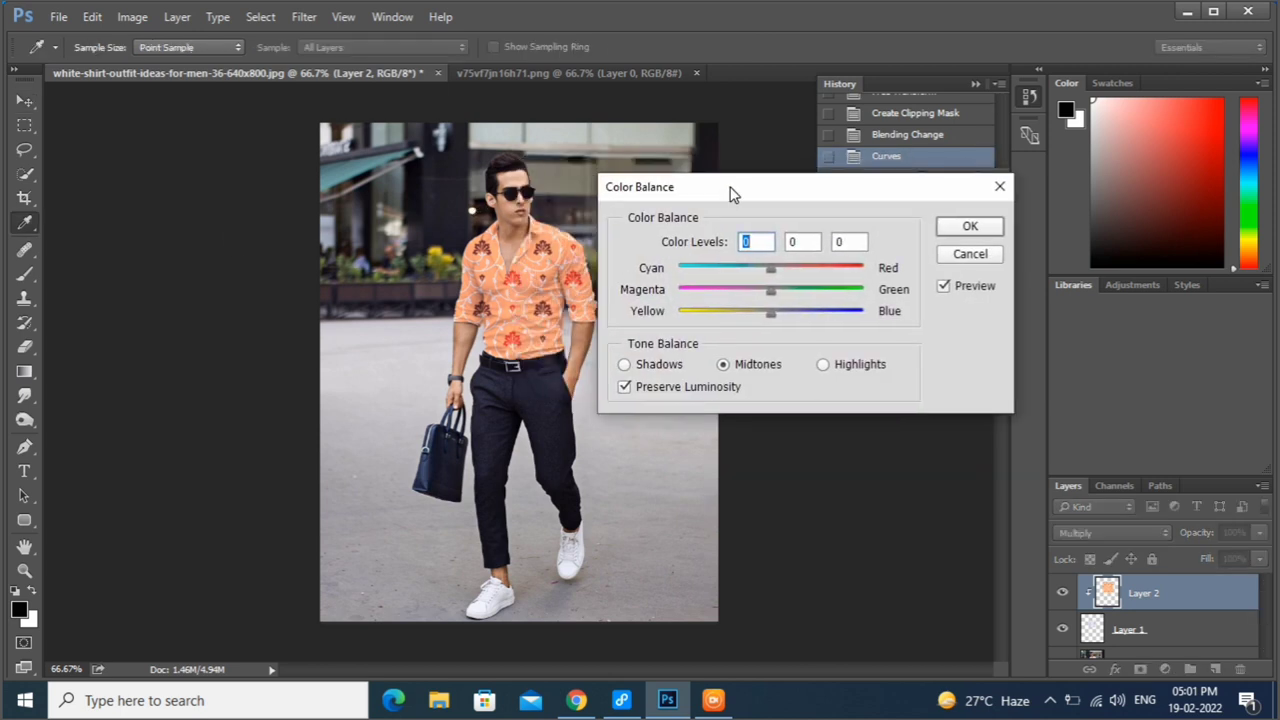
{"action": "mouse_move", "coordinate": [810, 270]}
{"action": "left_mouse_down"}
{"action": "mouse_move", "coordinate": [922, 270]}
{"action": "mouse_move", "coordinate": [737, 292]}
{"action": "left_mouse_up"}
{"action": "left_click", "coordinate": [897, 293]}
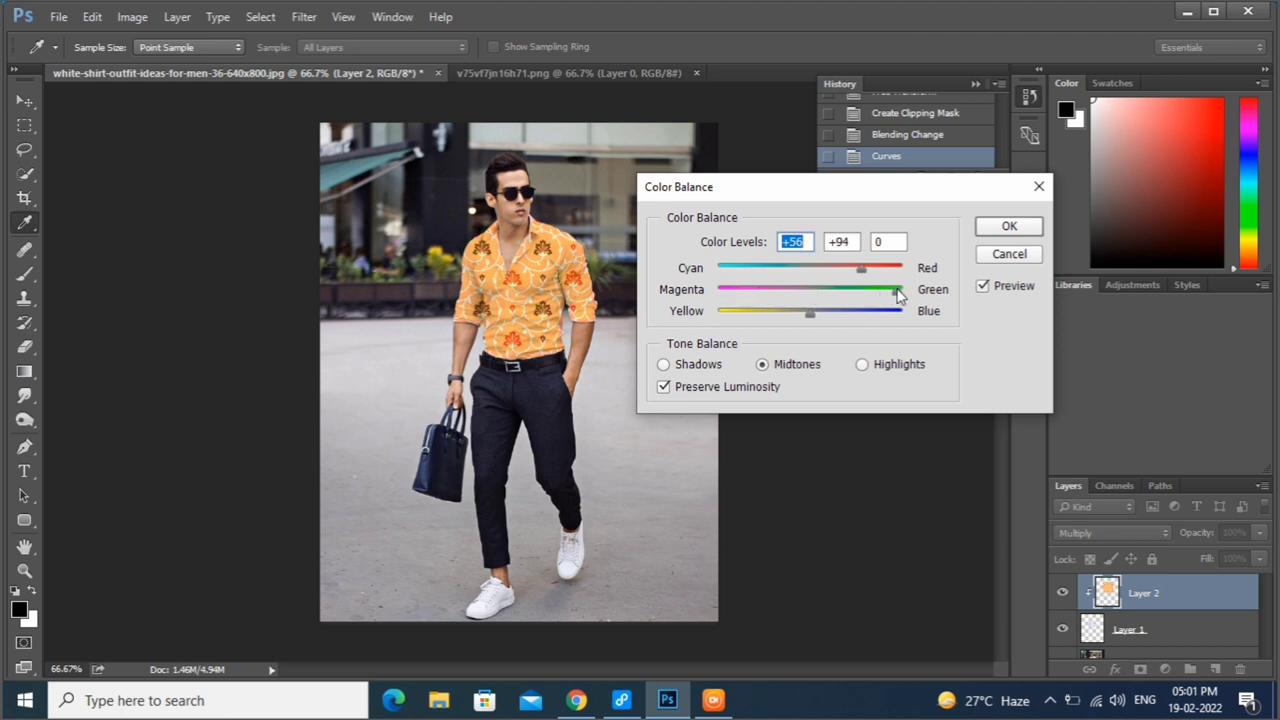
{"action": "mouse_move", "coordinate": [897, 293]}
{"action": "left_mouse_down"}
{"action": "mouse_move", "coordinate": [745, 292]}
{"action": "mouse_move", "coordinate": [766, 311]}
{"action": "mouse_move", "coordinate": [875, 315]}
{"action": "mouse_move", "coordinate": [856, 316]}
{"action": "left_mouse_up"}
{"action": "left_click", "coordinate": [855, 316]}
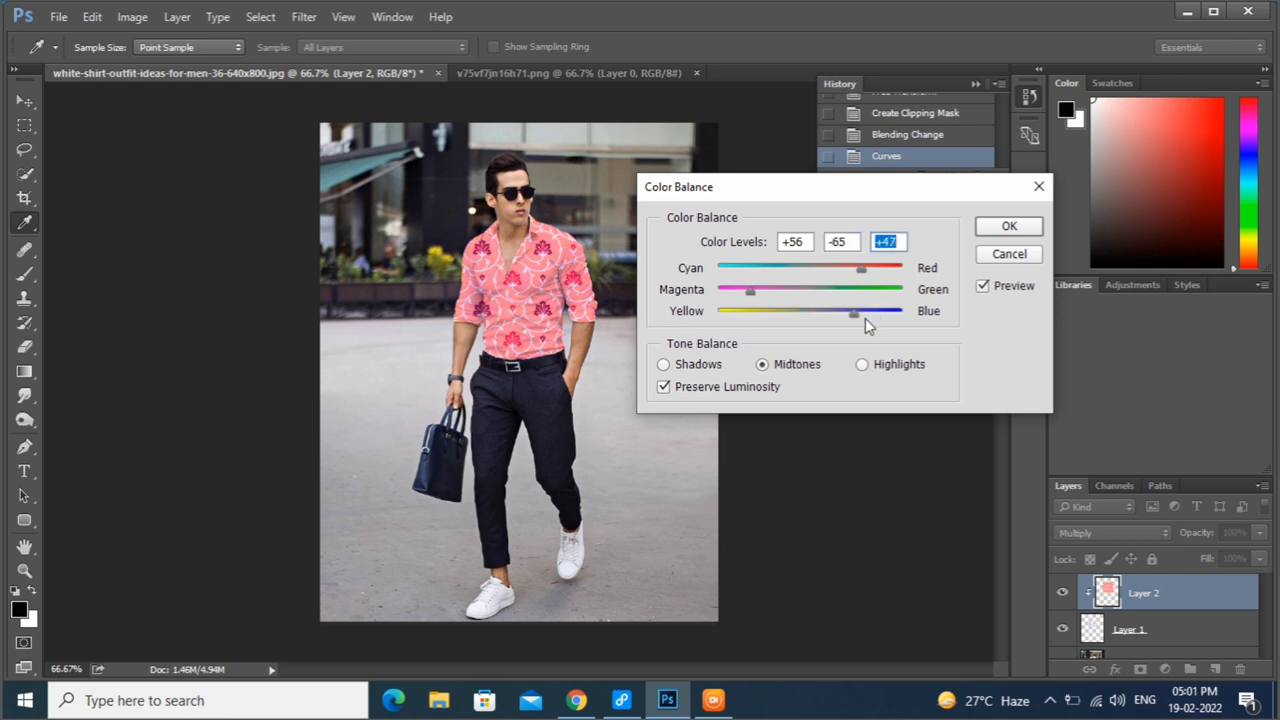
{"action": "left_click", "coordinate": [1008, 228]}
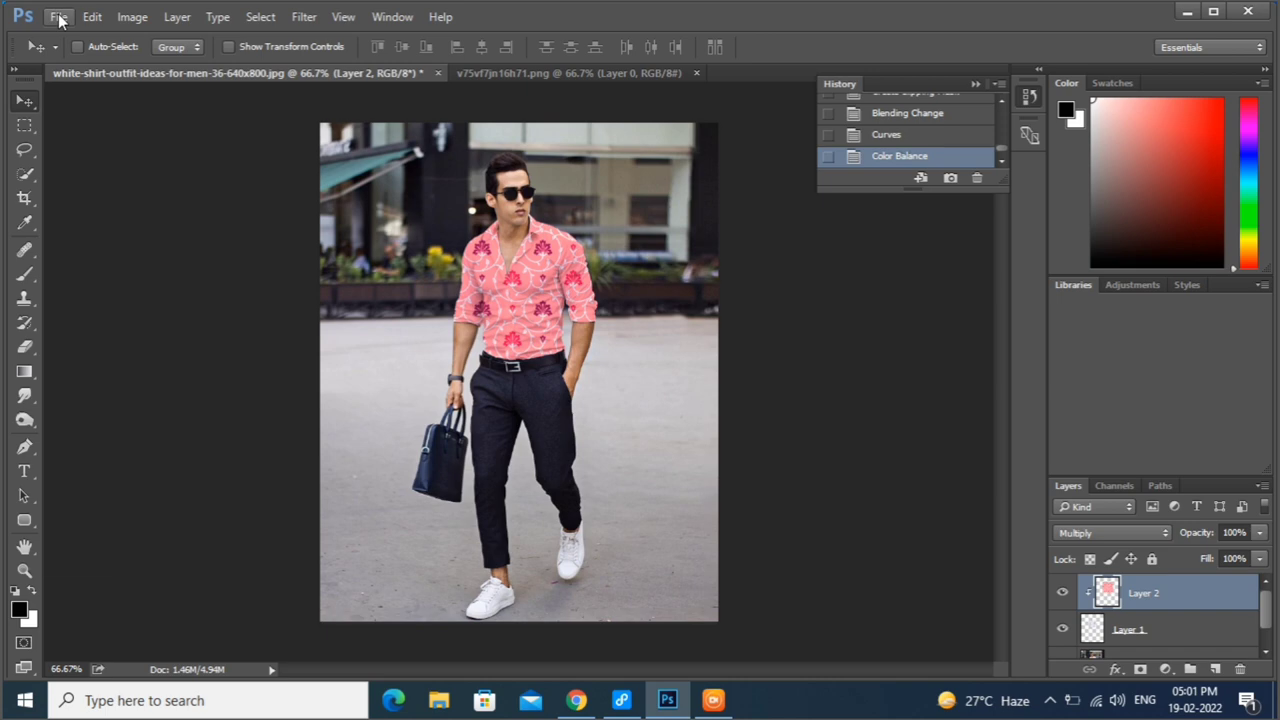
Save as JPEG white-shirt-outfit-ideas-for-men-36-640x8003 in Downloads at quality 12 (Maximum)
{"action": "left_click", "coordinate": [59, 17]}
{"action": "left_click", "coordinate": [127, 229]}
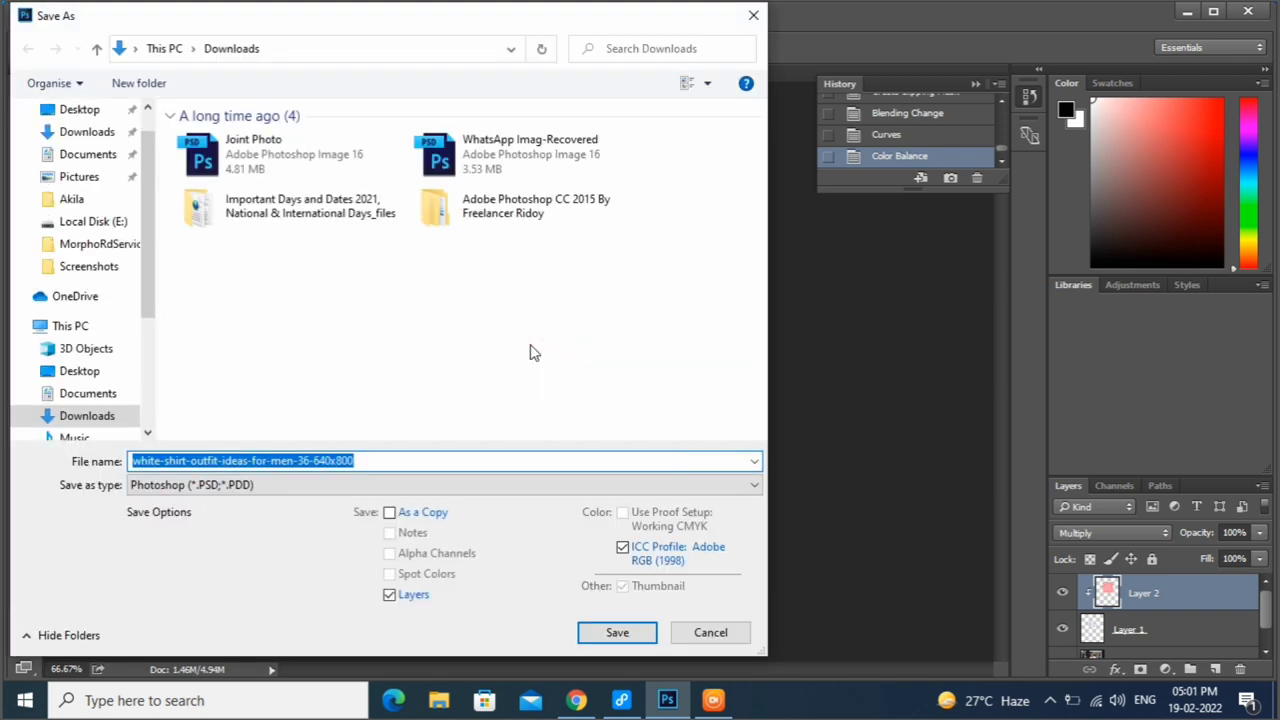
{"action": "left_click", "coordinate": [379, 485]}
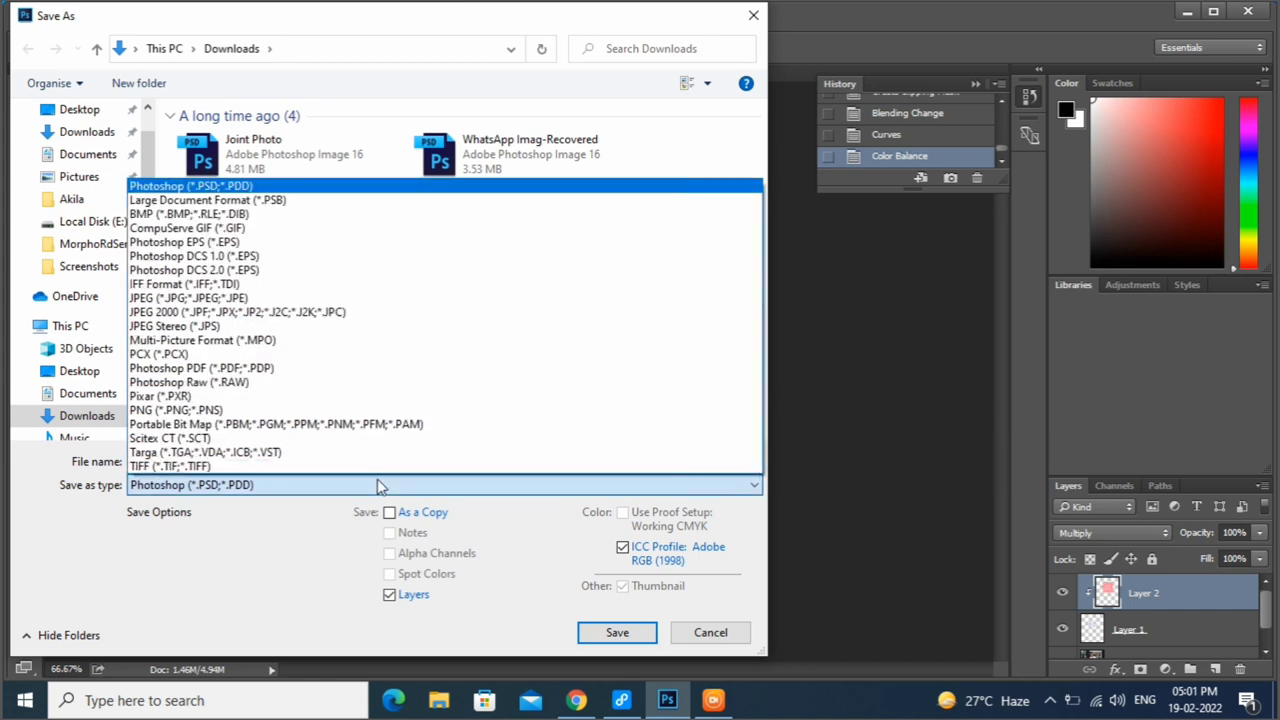
{"action": "left_click", "coordinate": [240, 300]}
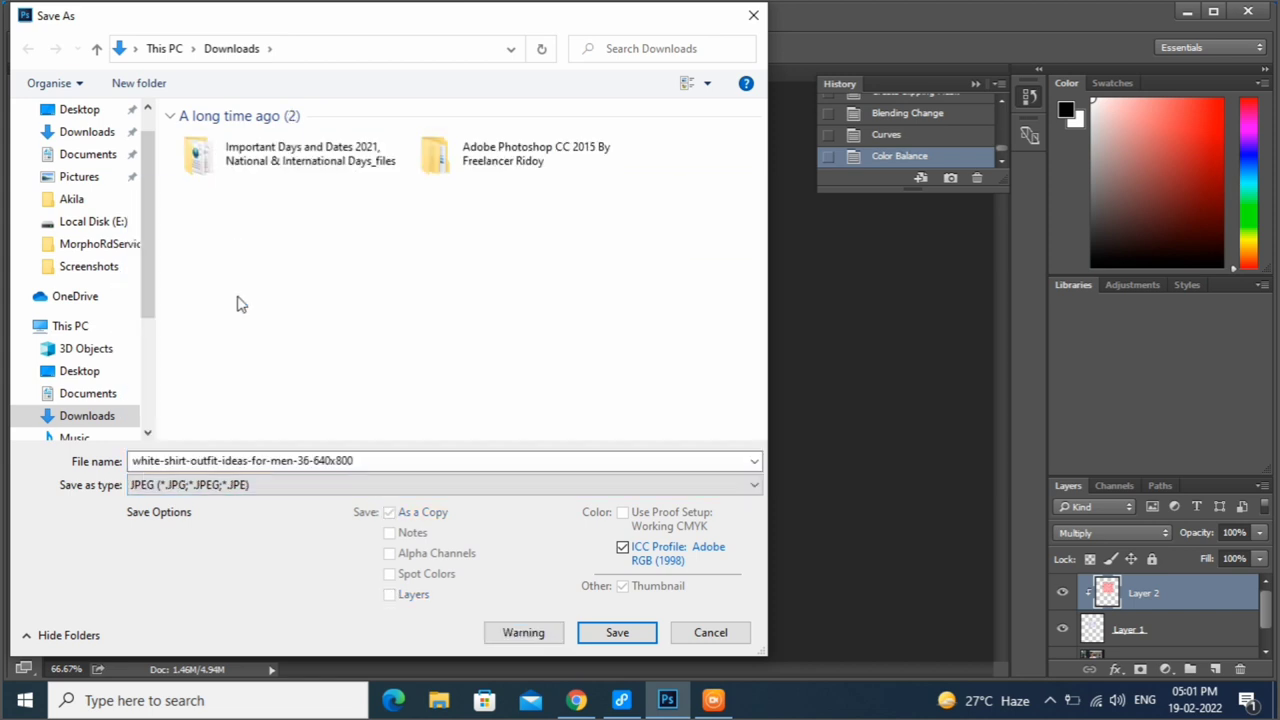
{"action": "left_click", "coordinate": [377, 461]}
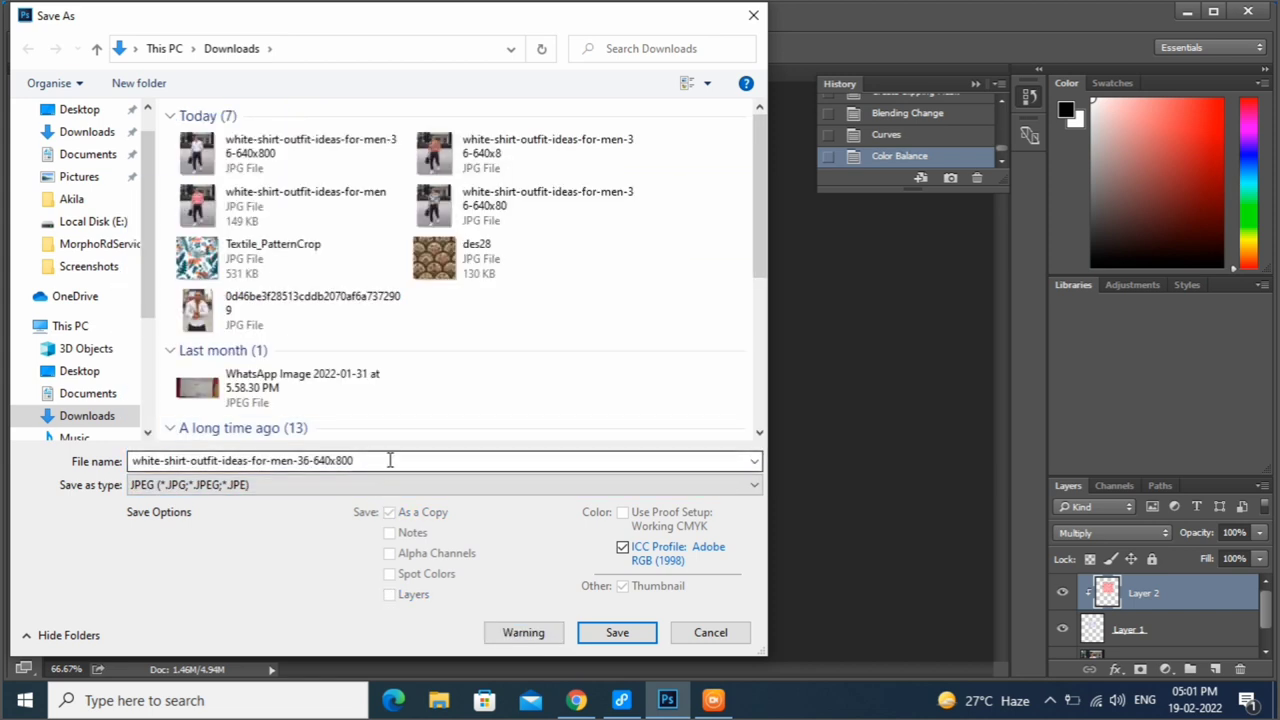
{"action": "double_click", "coordinate": [390, 460]}
{"action": "left_click", "coordinate": [390, 460]}
{"action": "type", "text": "3"}
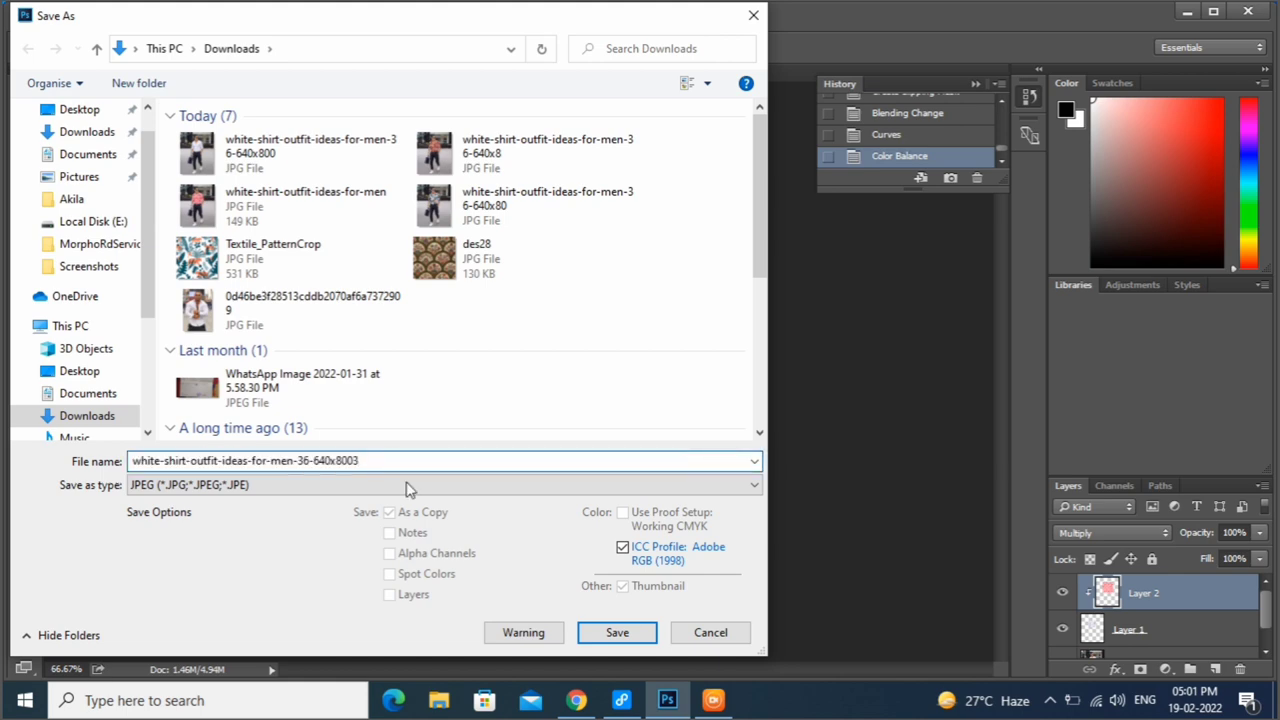
{"action": "left_click", "coordinate": [605, 632]}
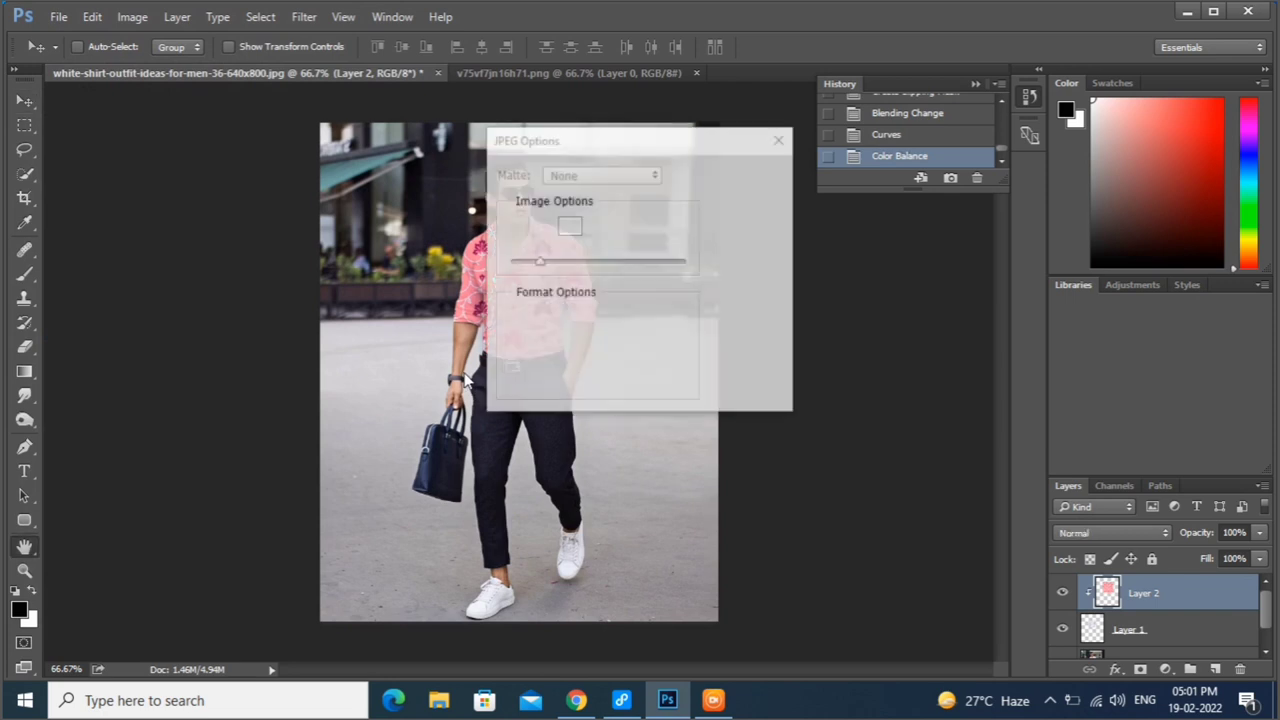
{"action": "left_click_drag", "start_coordinate": [656, 259], "coordinate": [693, 265]}
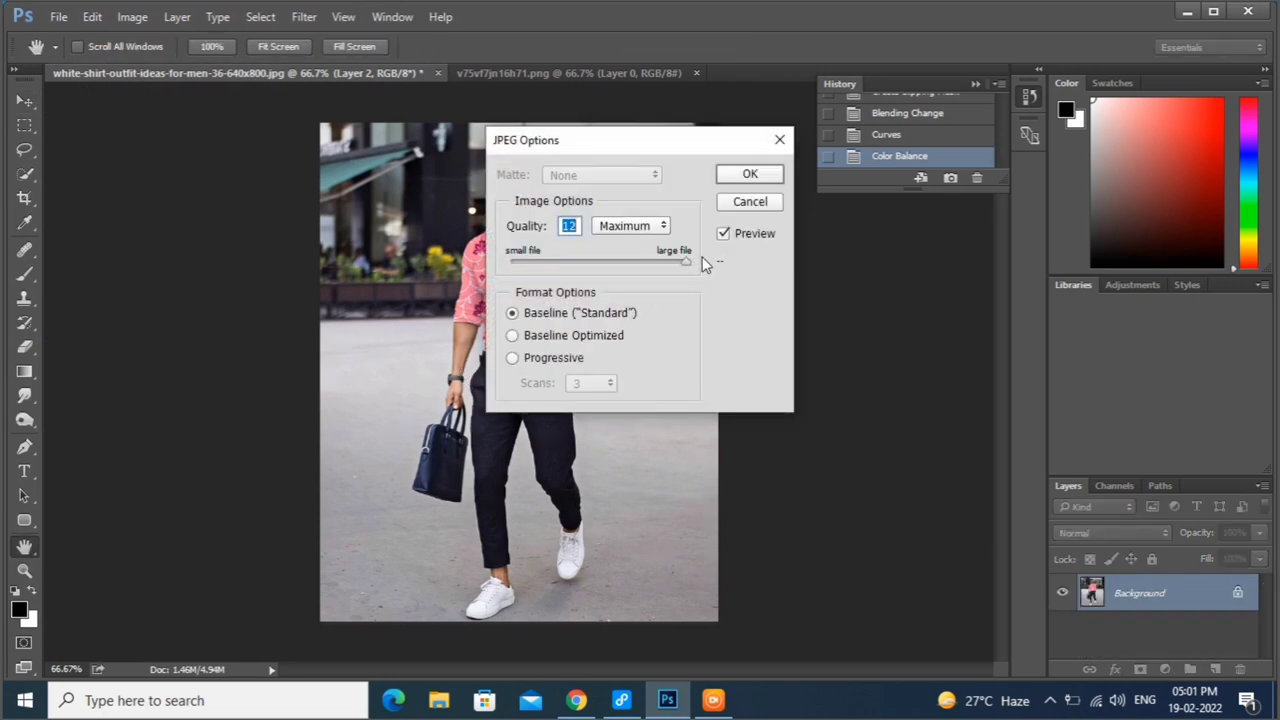
{"action": "left_click", "coordinate": [750, 177]}
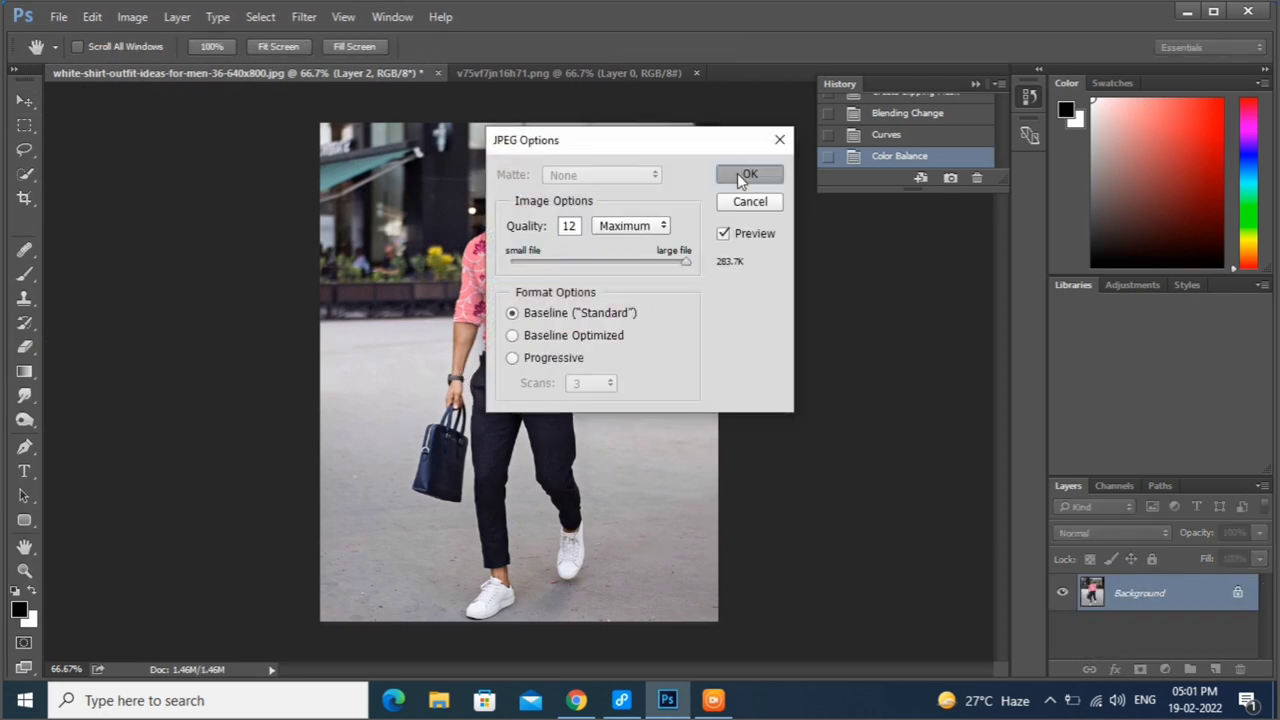